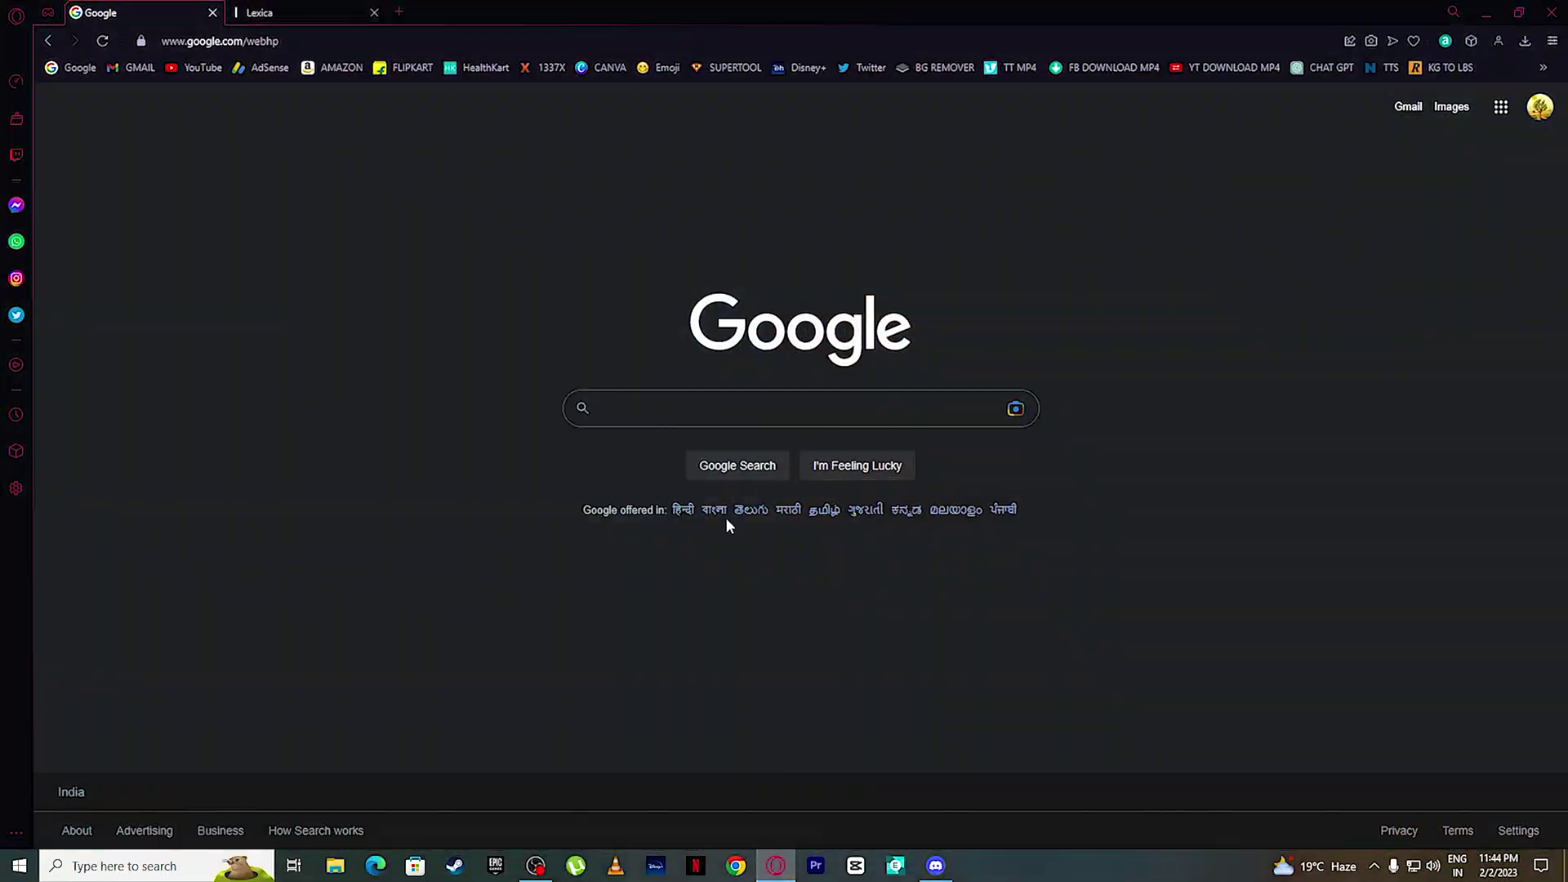
Search Google for bluewillow.ai and open the BlueWillow AI site
left_click(686, 420)
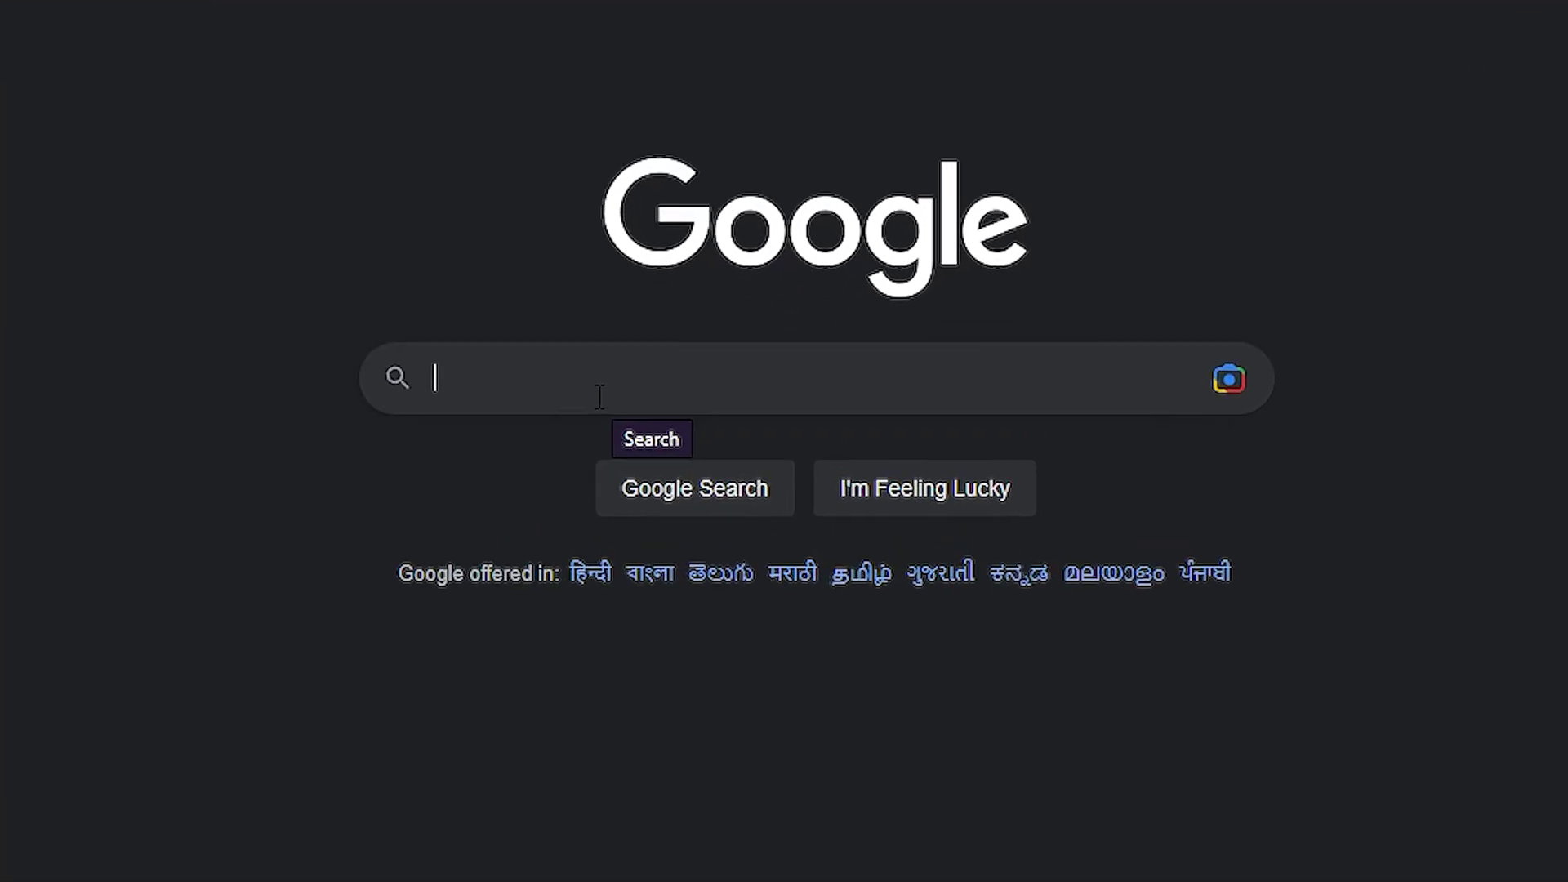
type("bluewillow.ai")
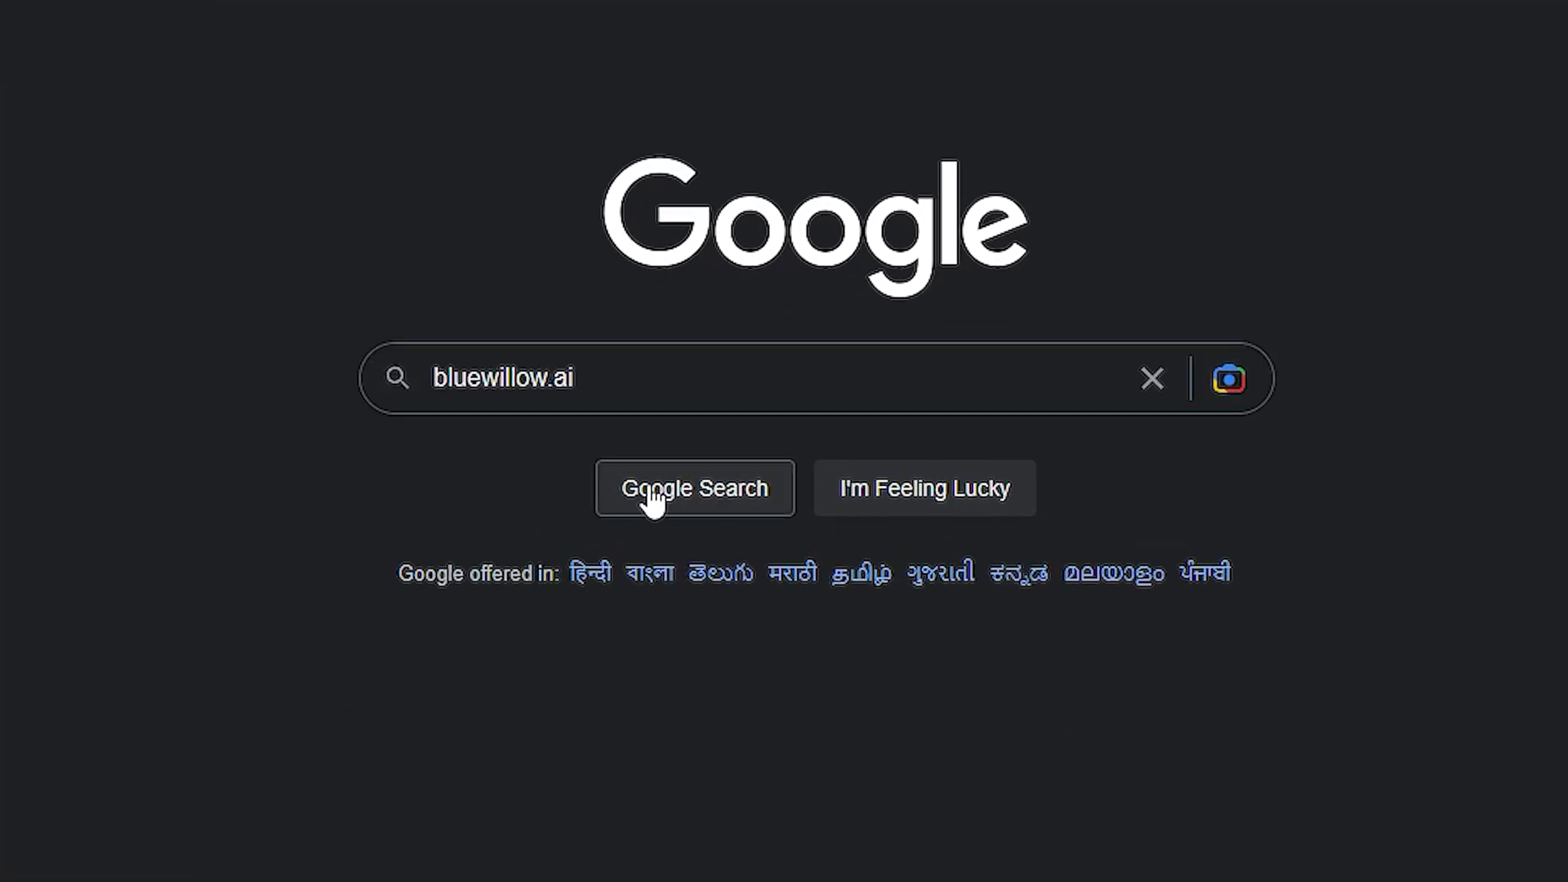
key("Return")
left_click(665, 437)
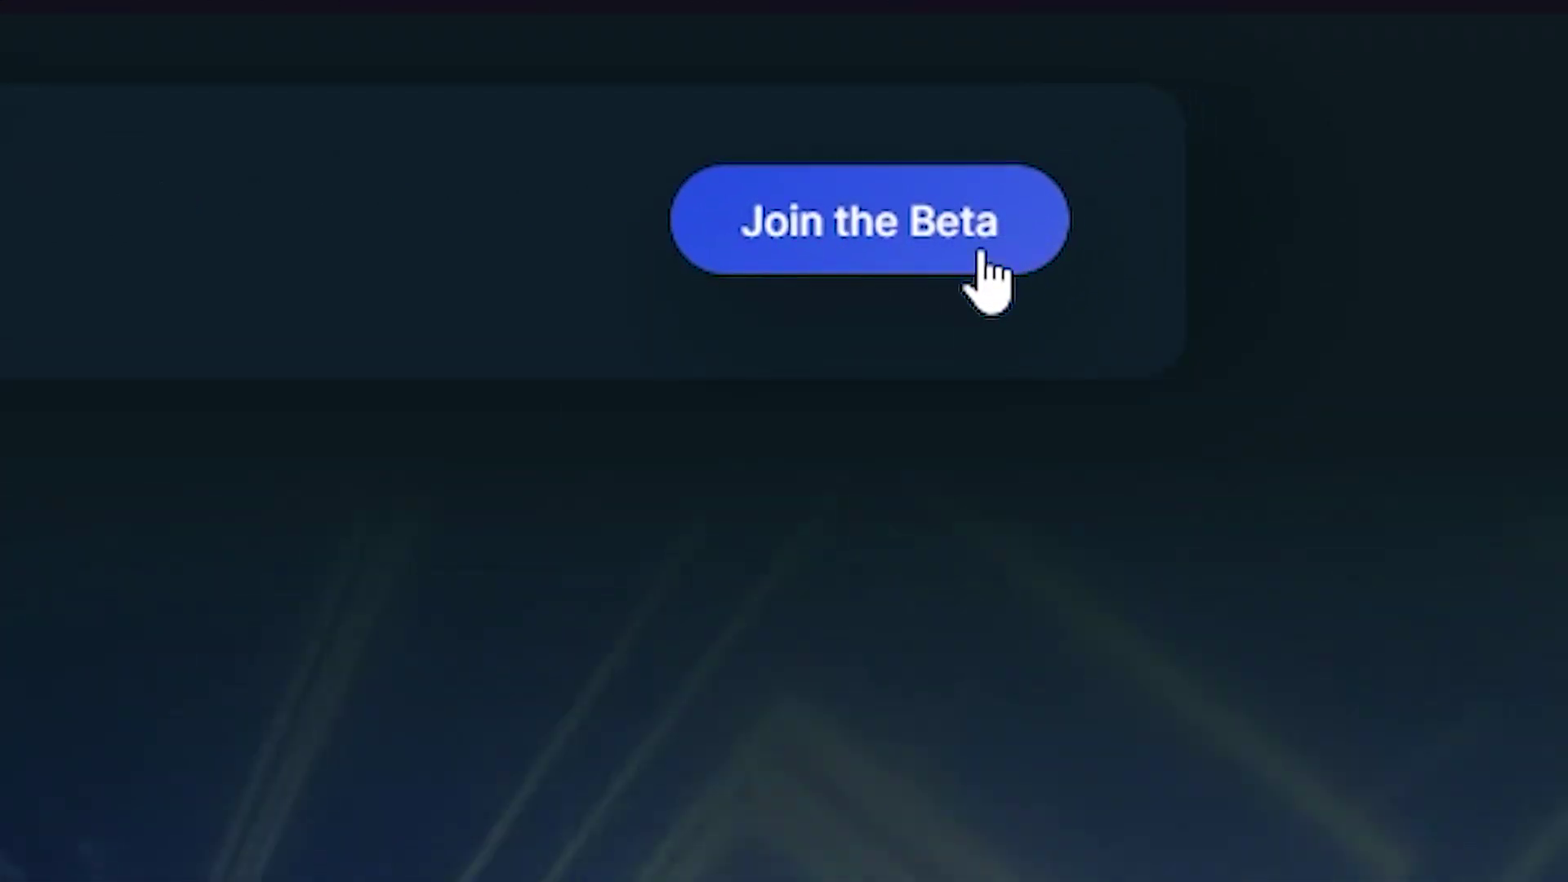
Join the BlueWillow beta and accept the invite to its Discord server
left_click(1216, 151)
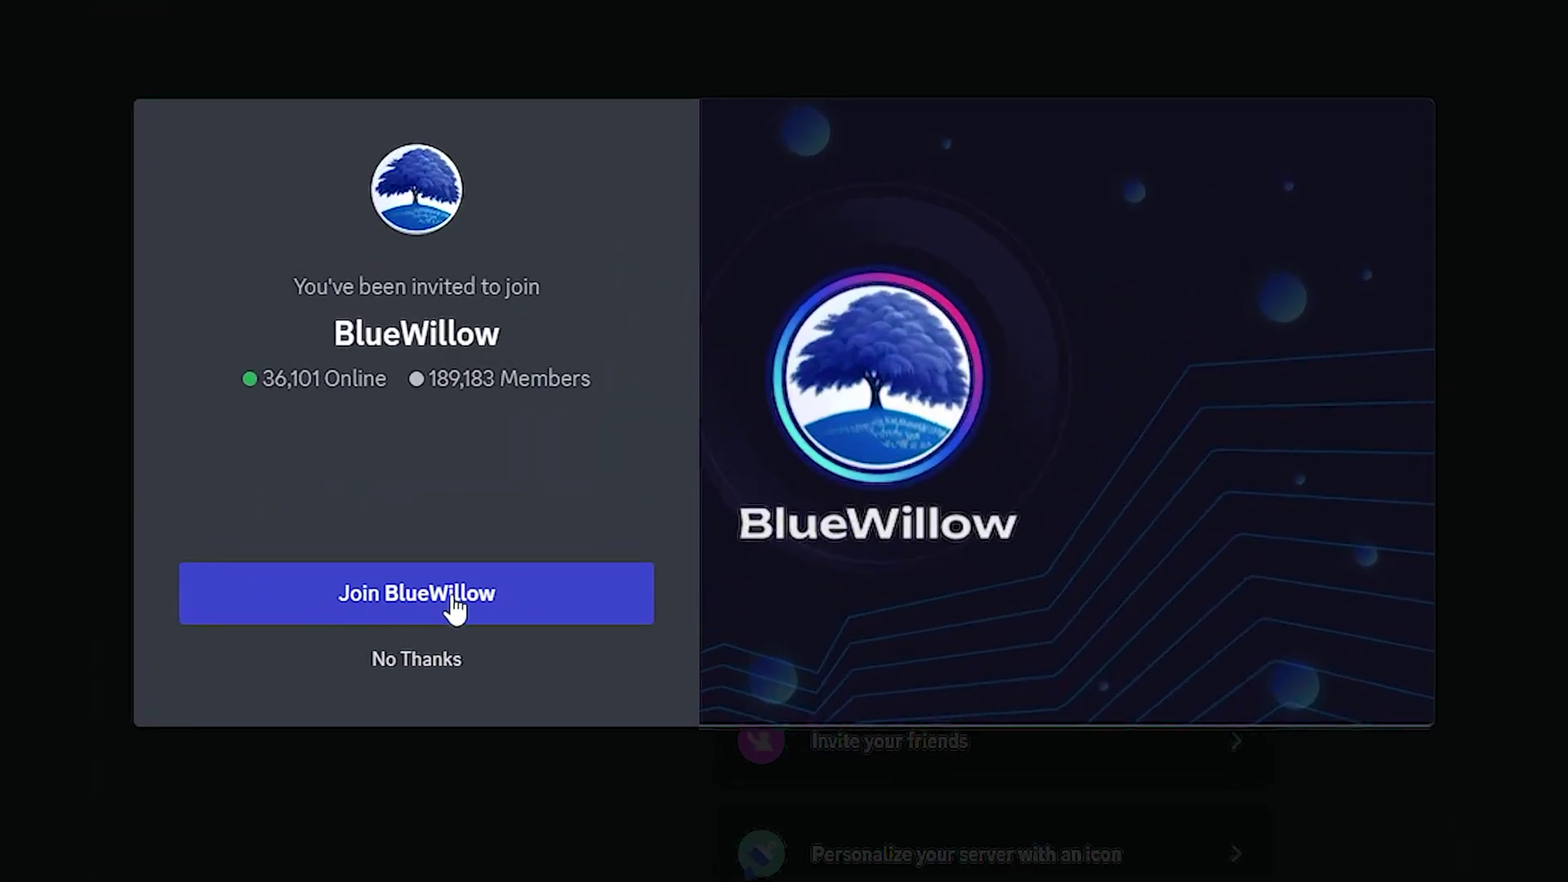
left_click(452, 603)
scroll(163, 451, "down", 3)
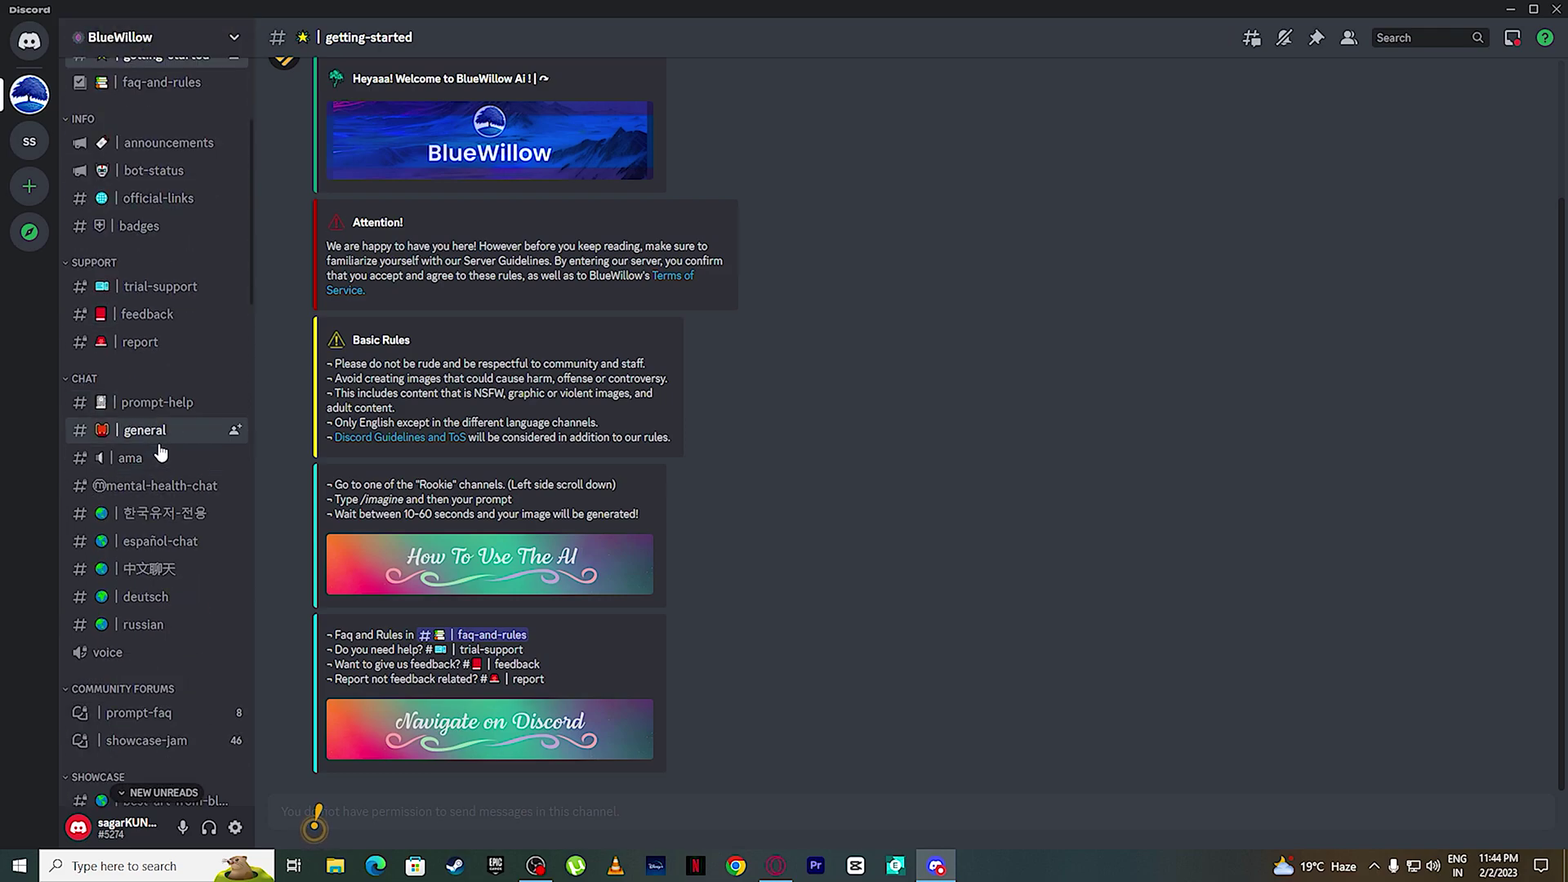
Scroll the sidebar to the ROOKIE 4 category and open the rookie-41 channel
scroll(162, 452, "up", 3)
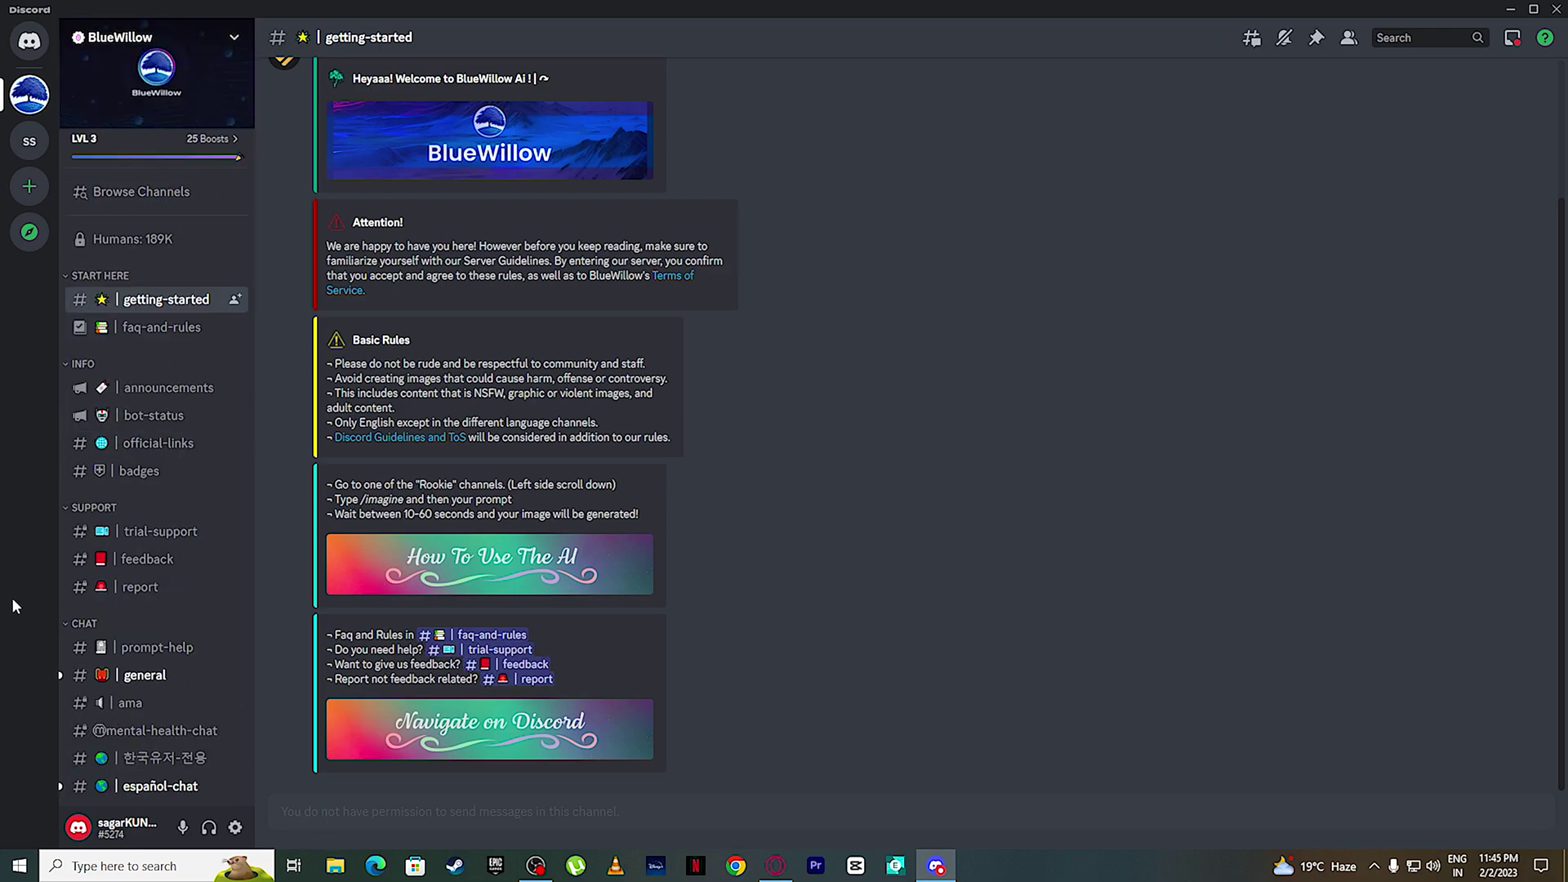
scroll(151, 443, "down", 4)
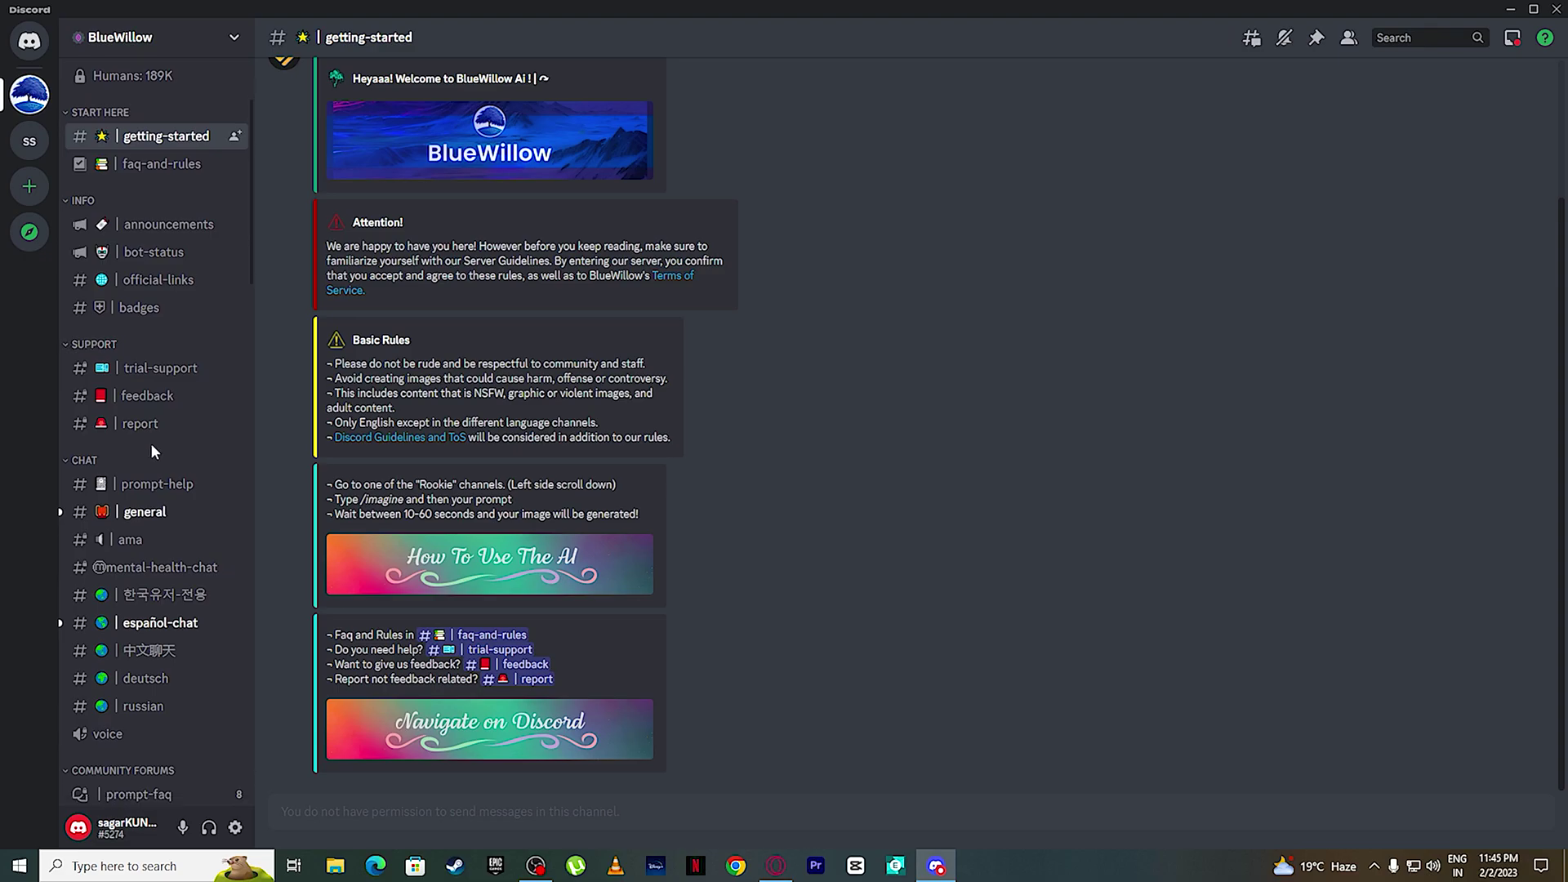
scroll(152, 454, "down", 10)
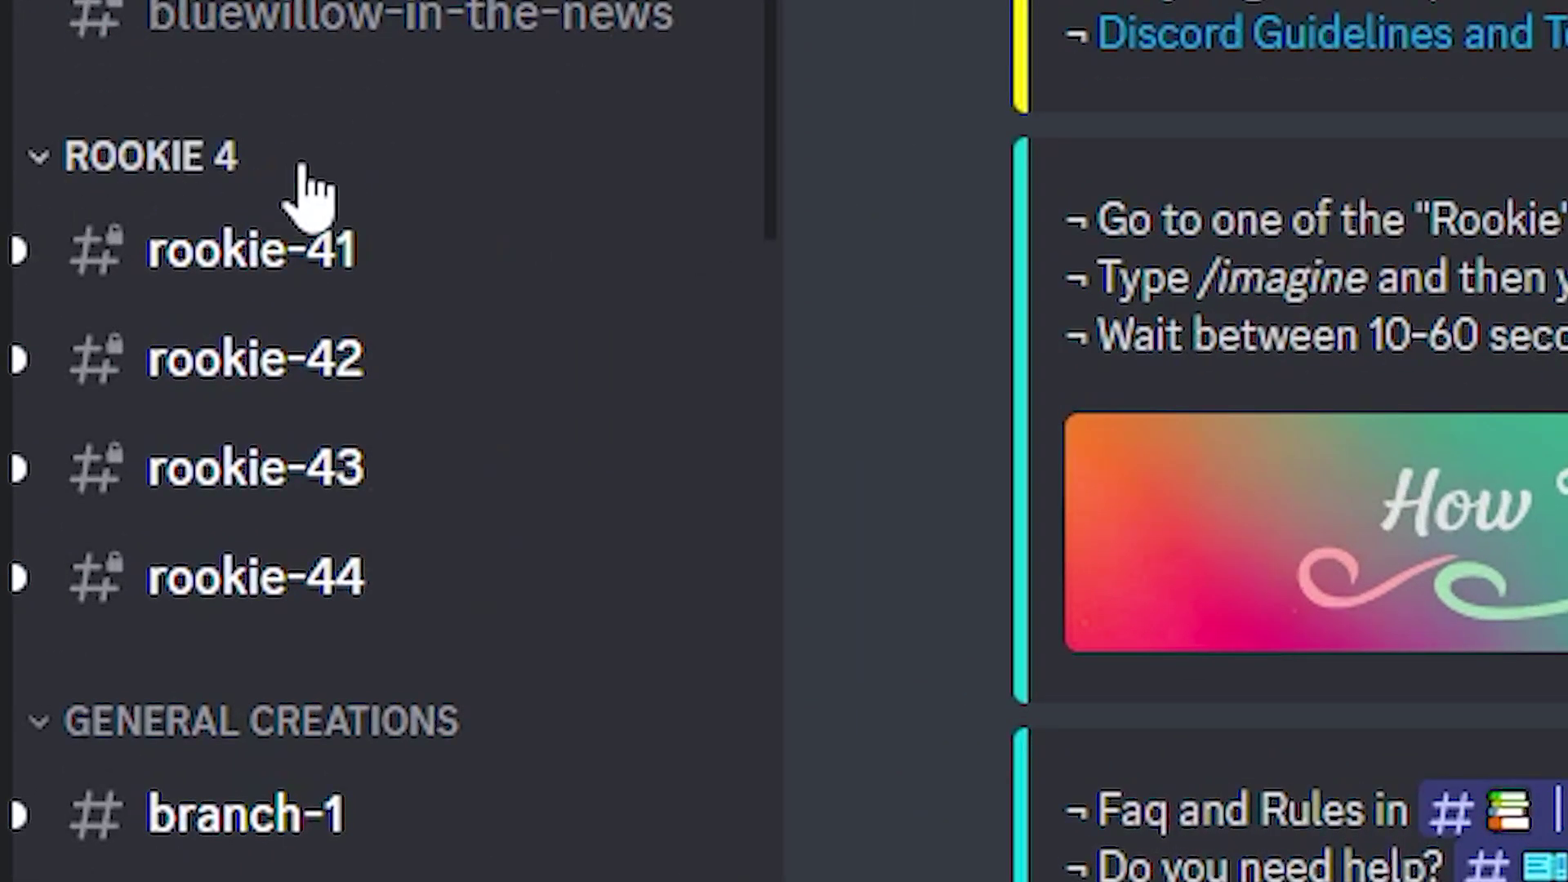
left_click(304, 210)
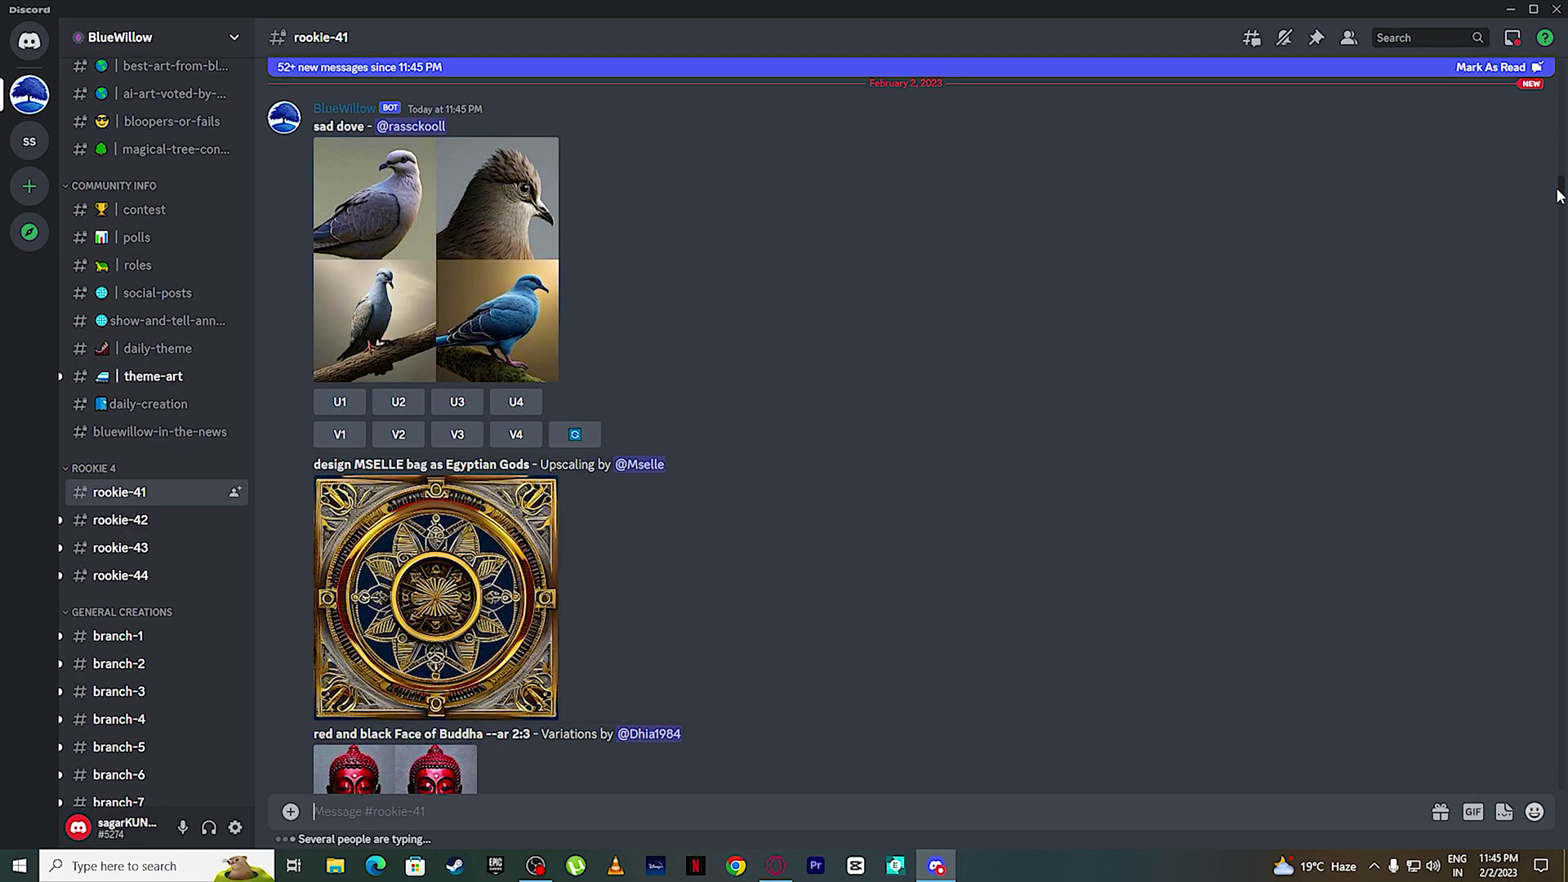
Generate a 'RABIT IN A FOREST' image with /imagine and open the result in the browser
scroll(531, 582, "down", 10)
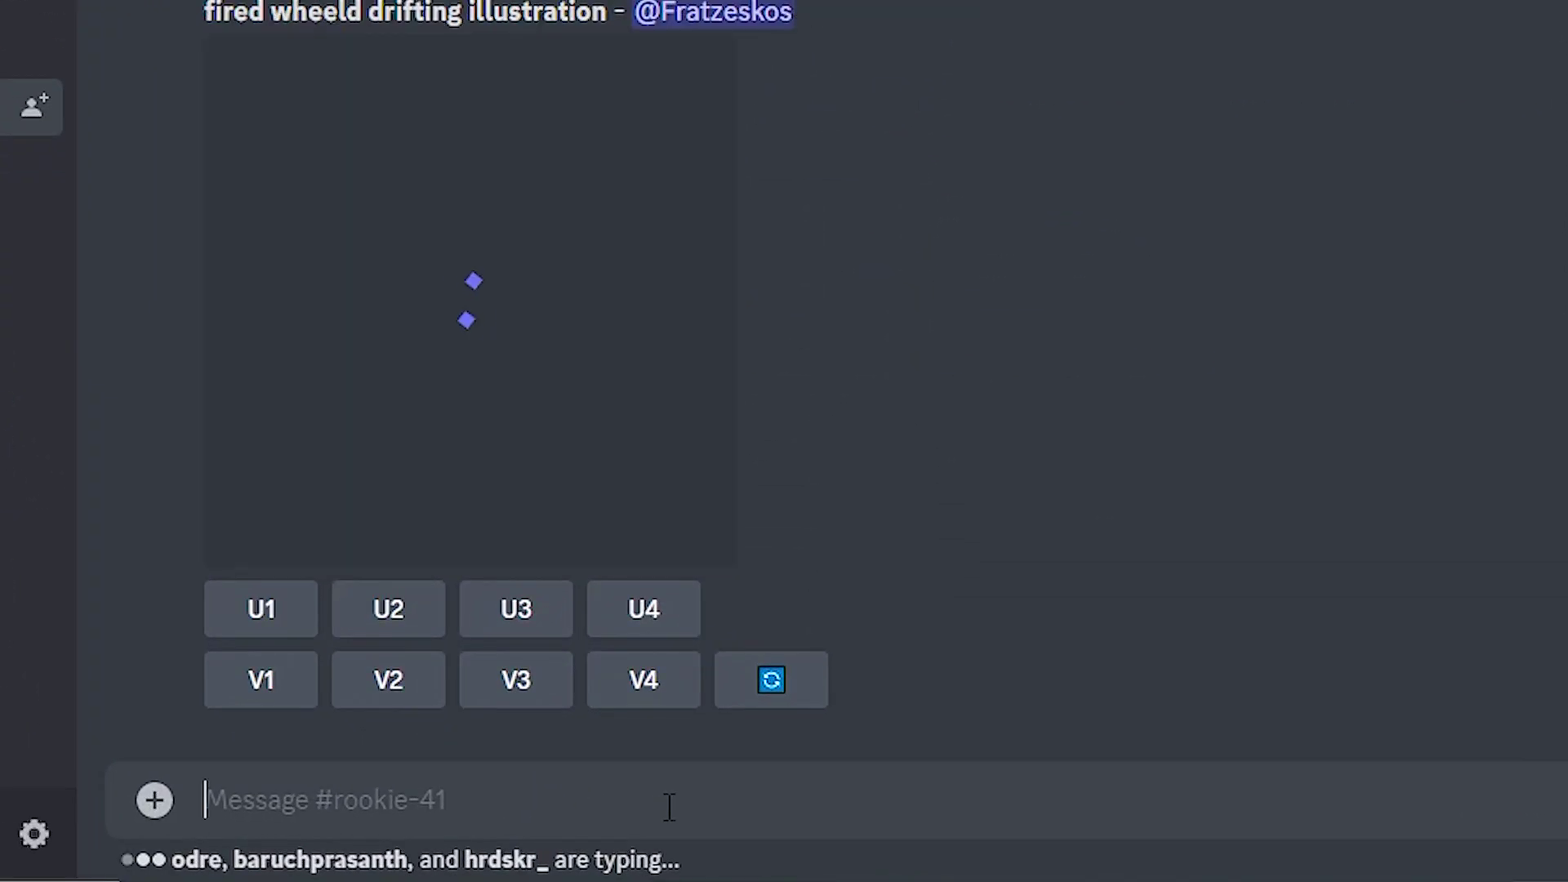
type("/")
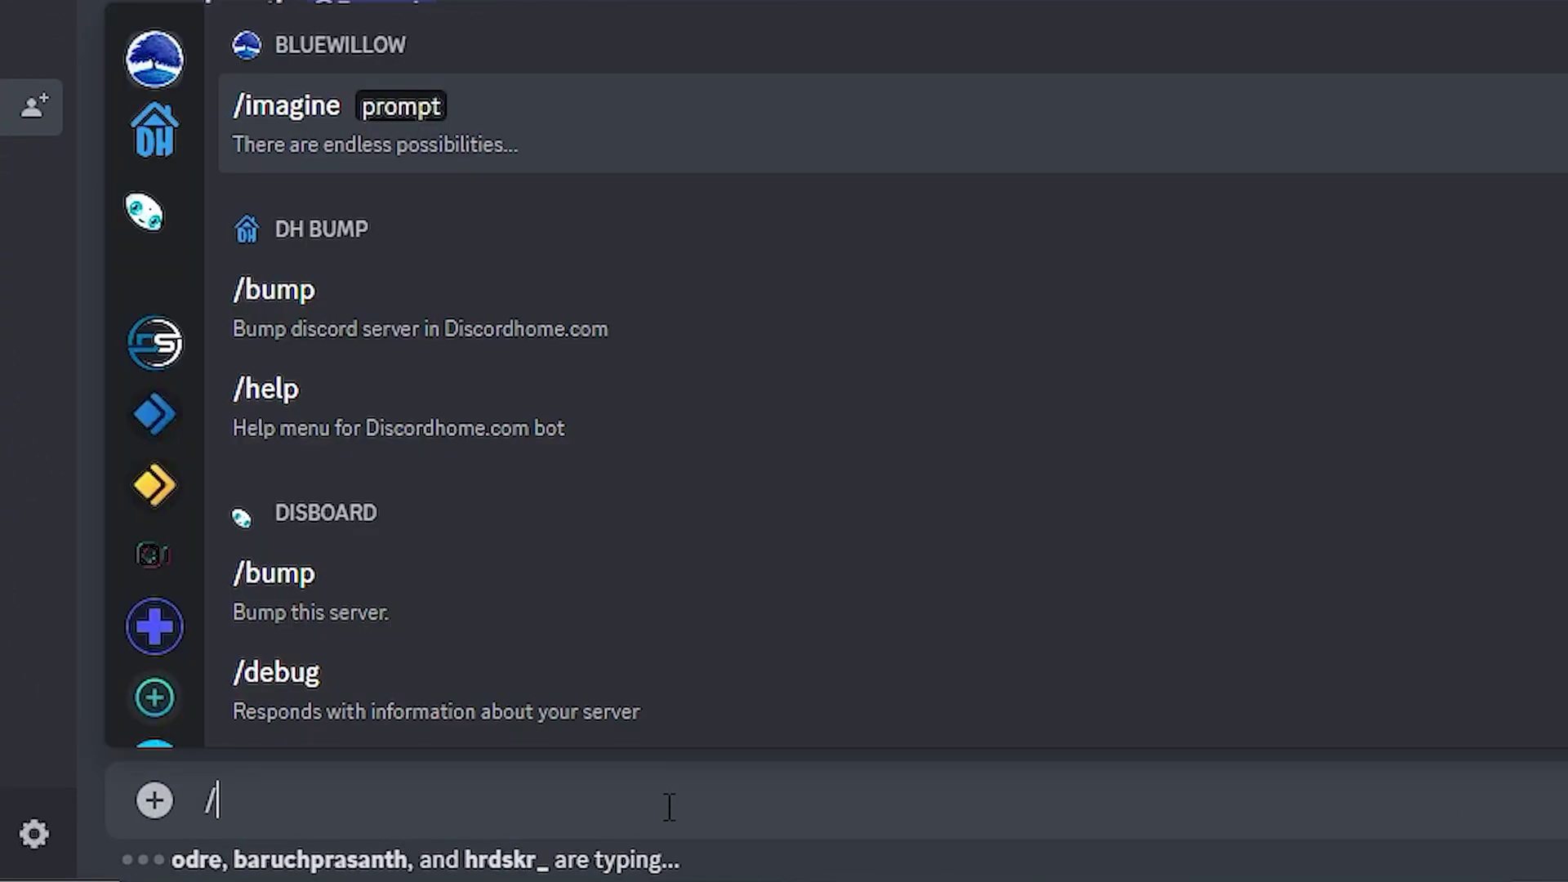
type("IM")
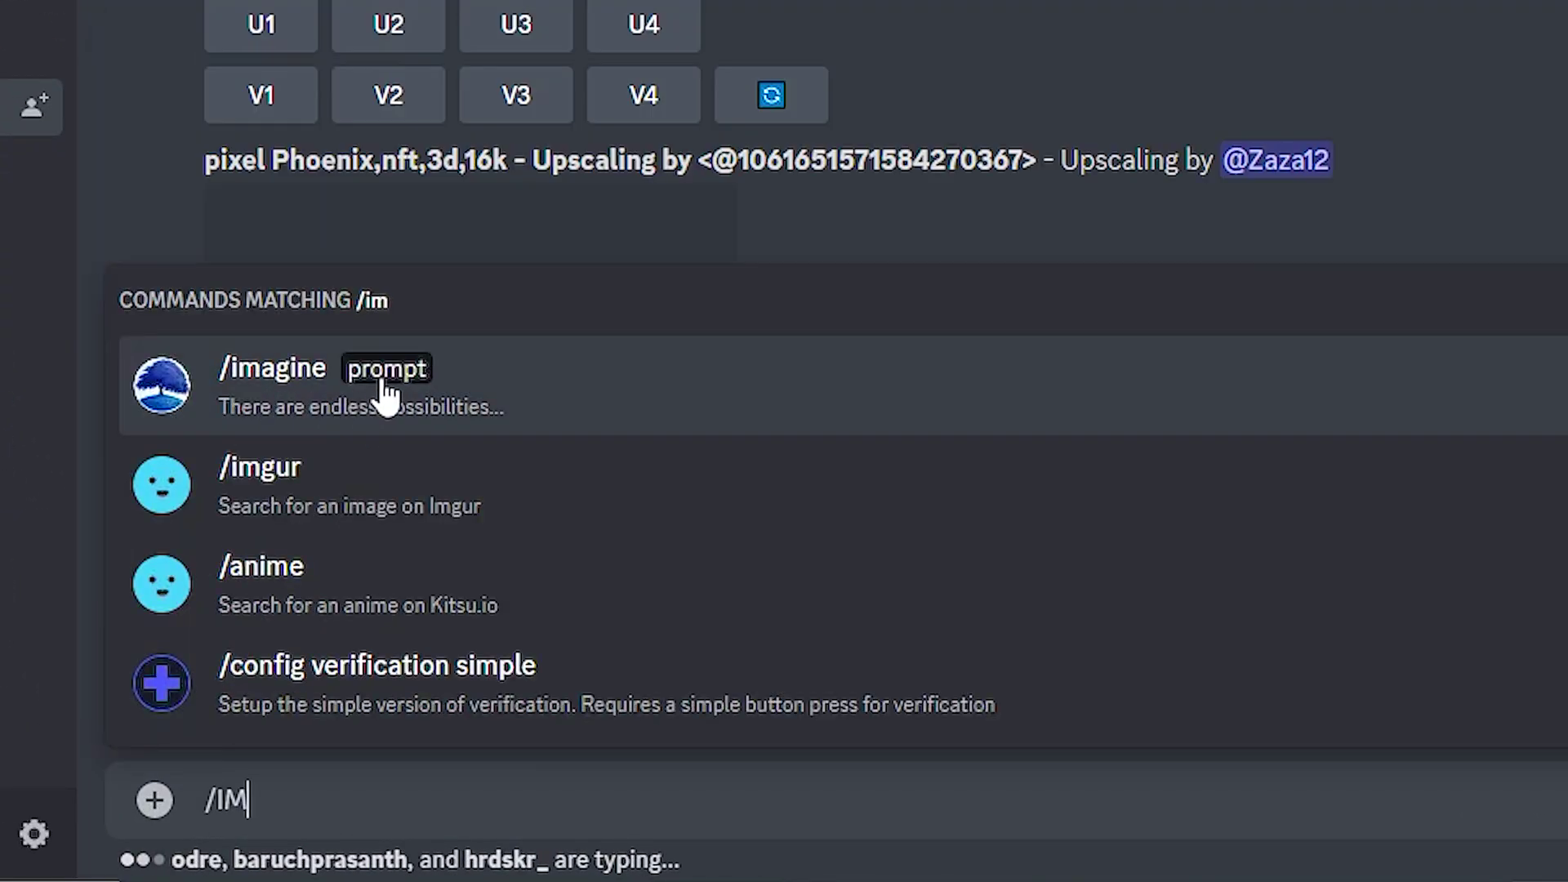
left_click(327, 382)
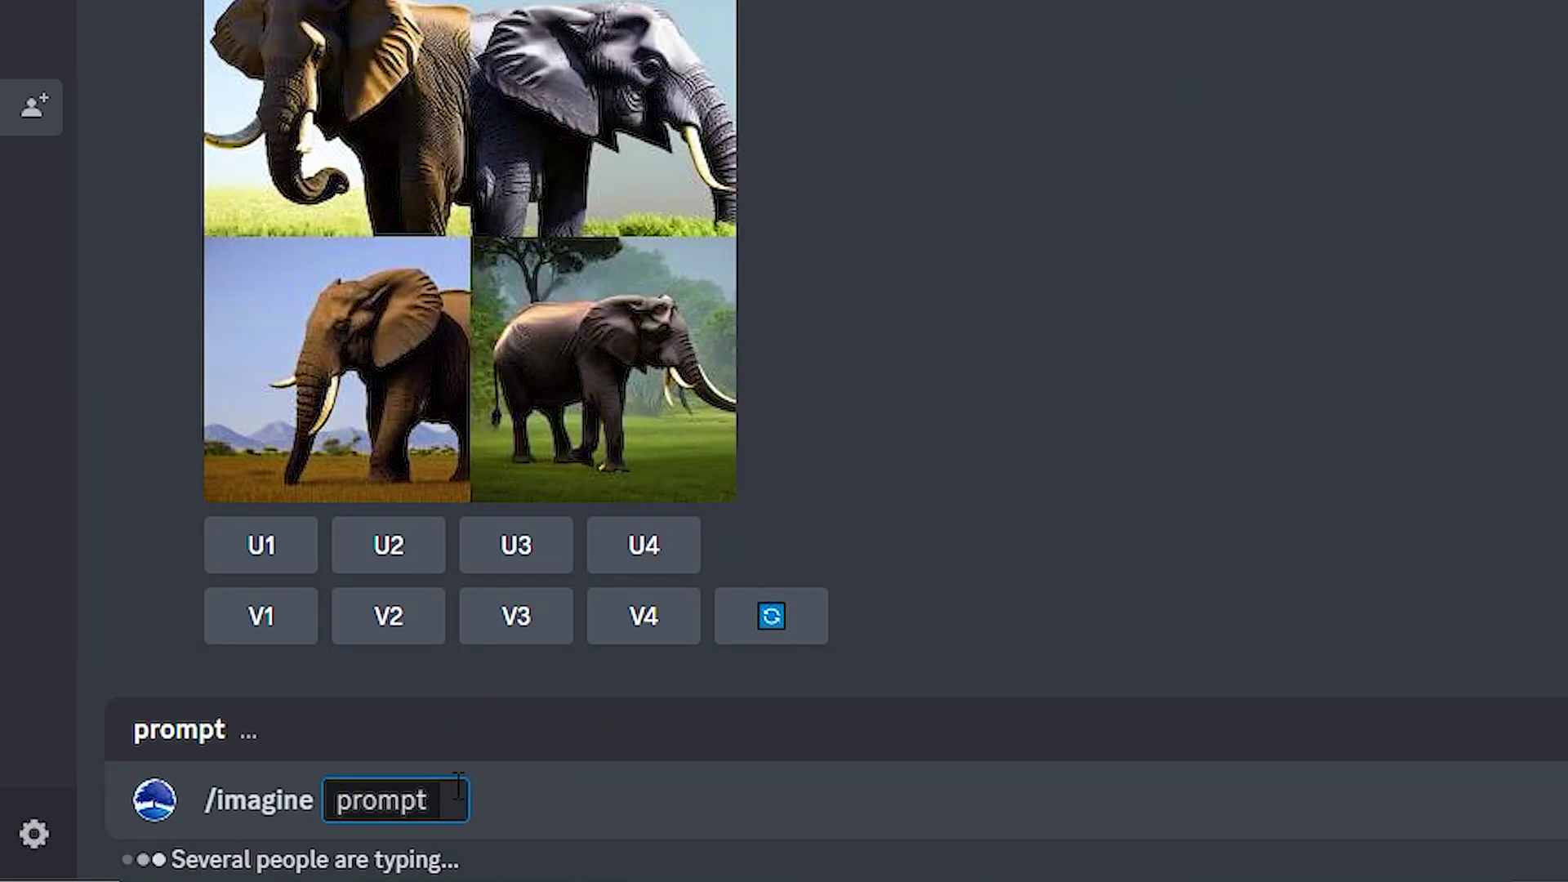
type("RABIT IN A FOREST")
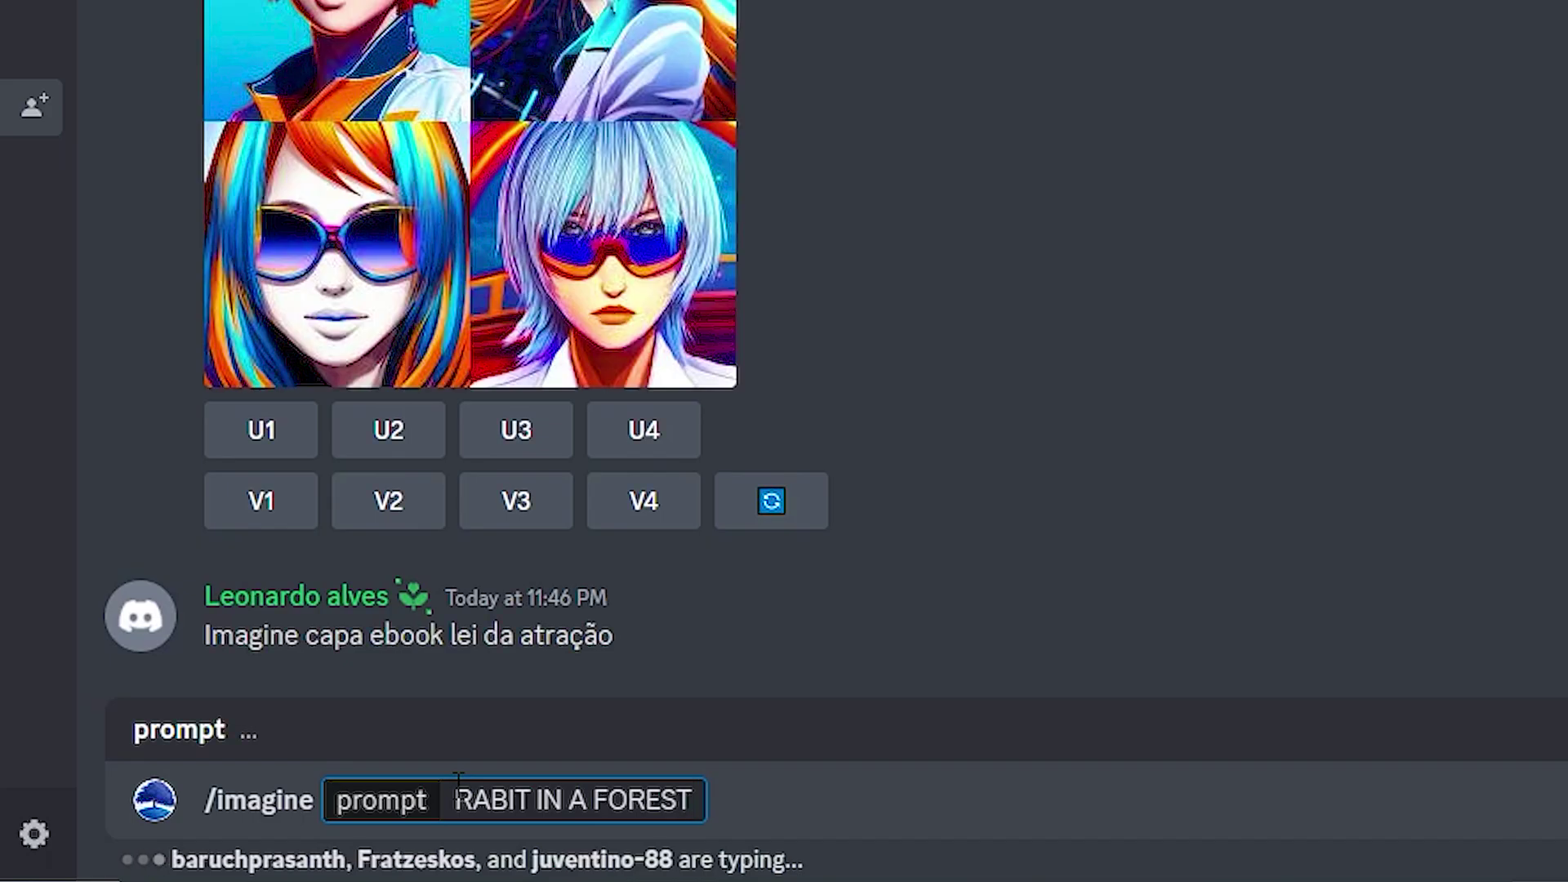
key("Return")
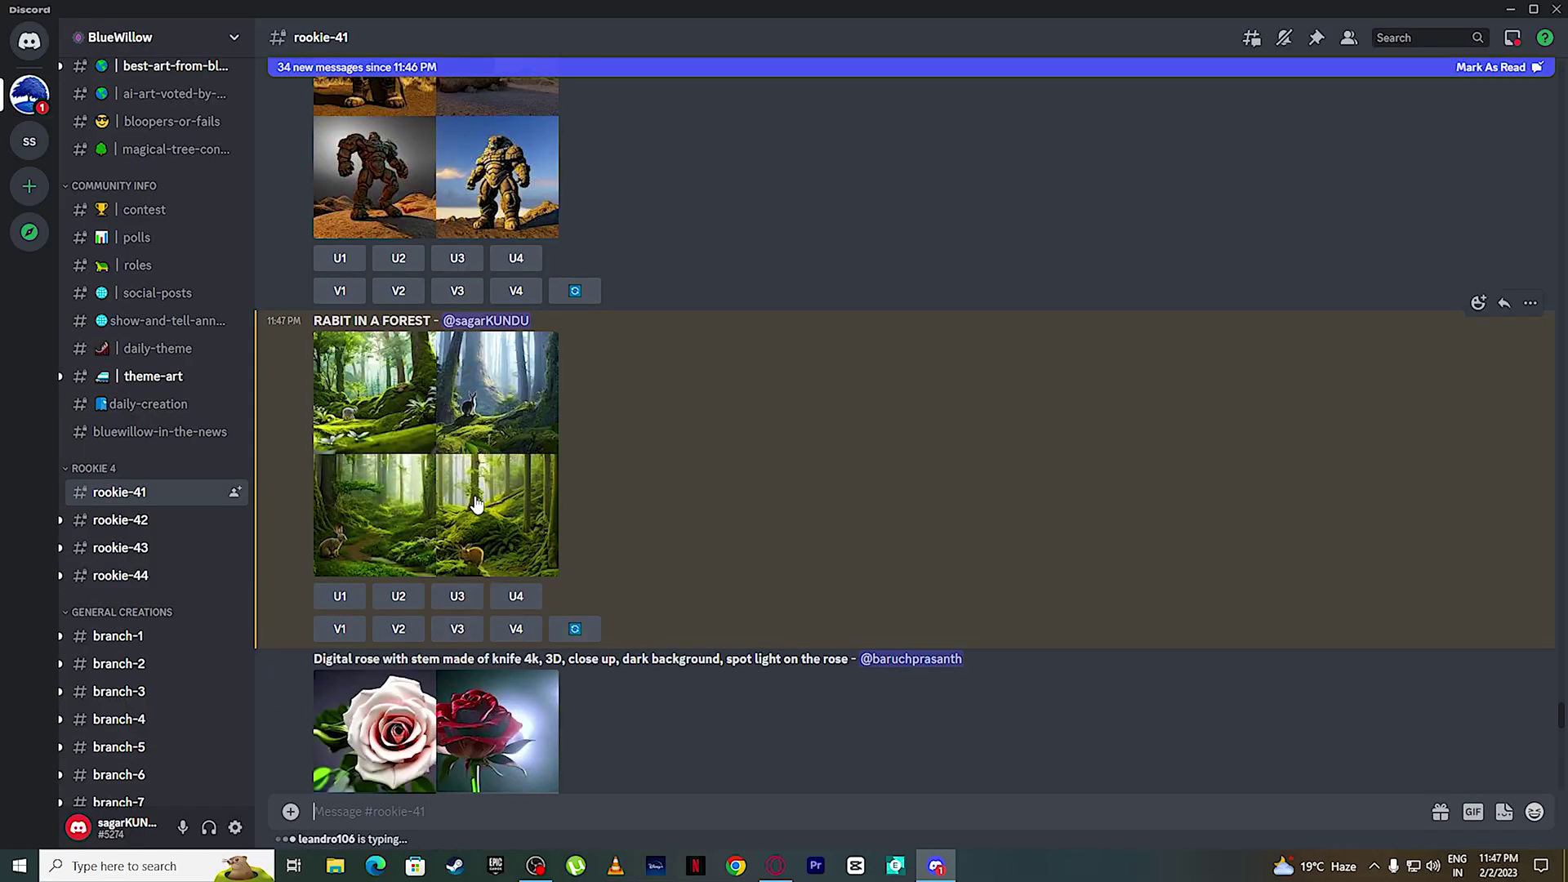
left_click(476, 504)
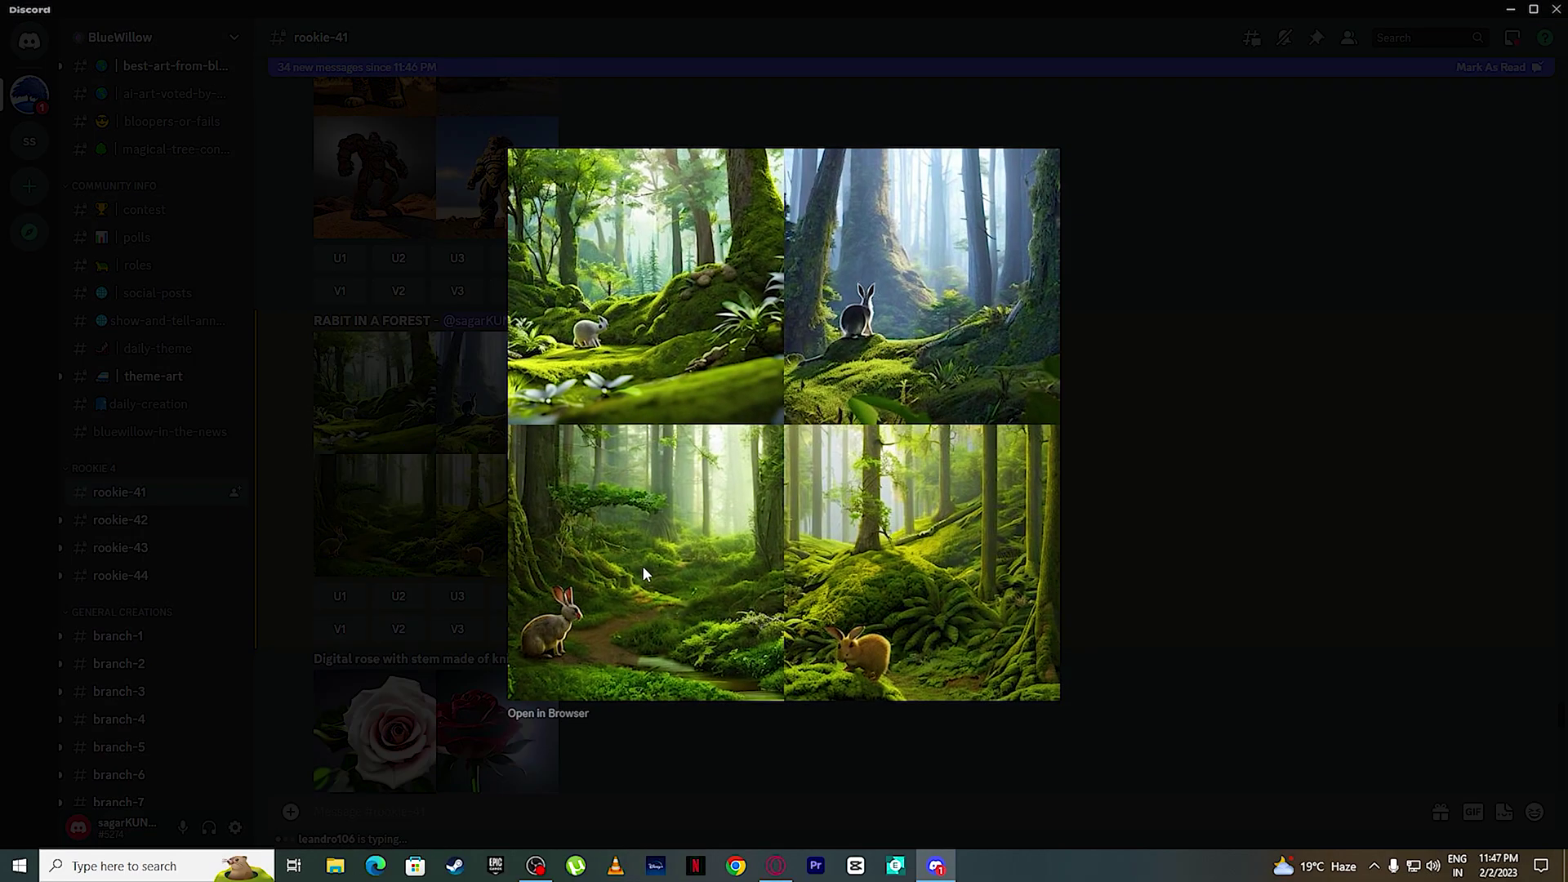
left_click(546, 715)
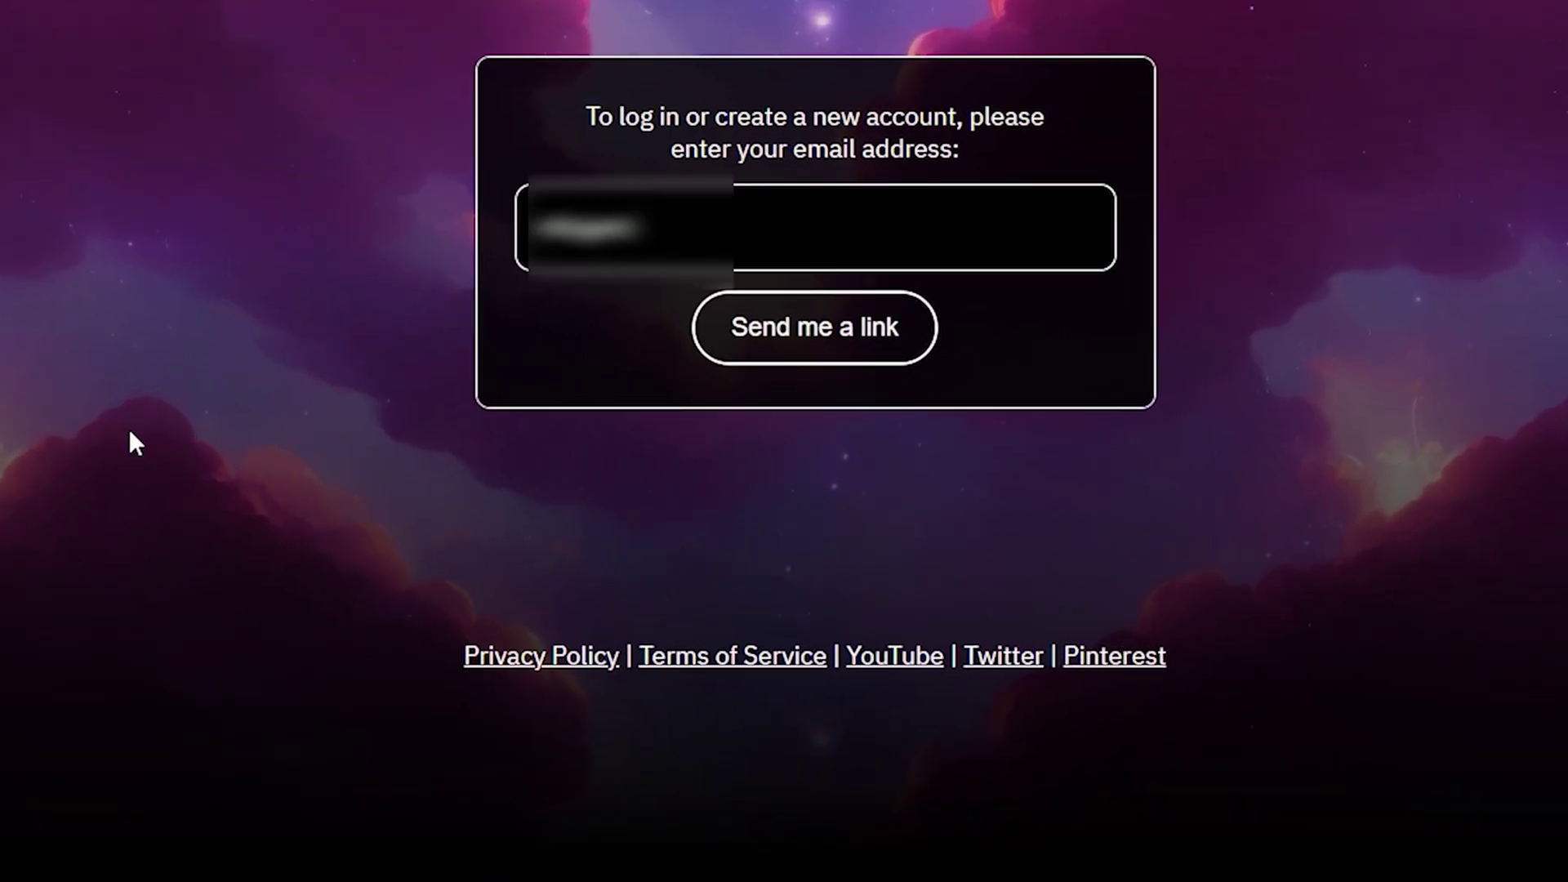
Sign in to The Art Button with the Gmail address through the emailed login link
type("@gmail.com")
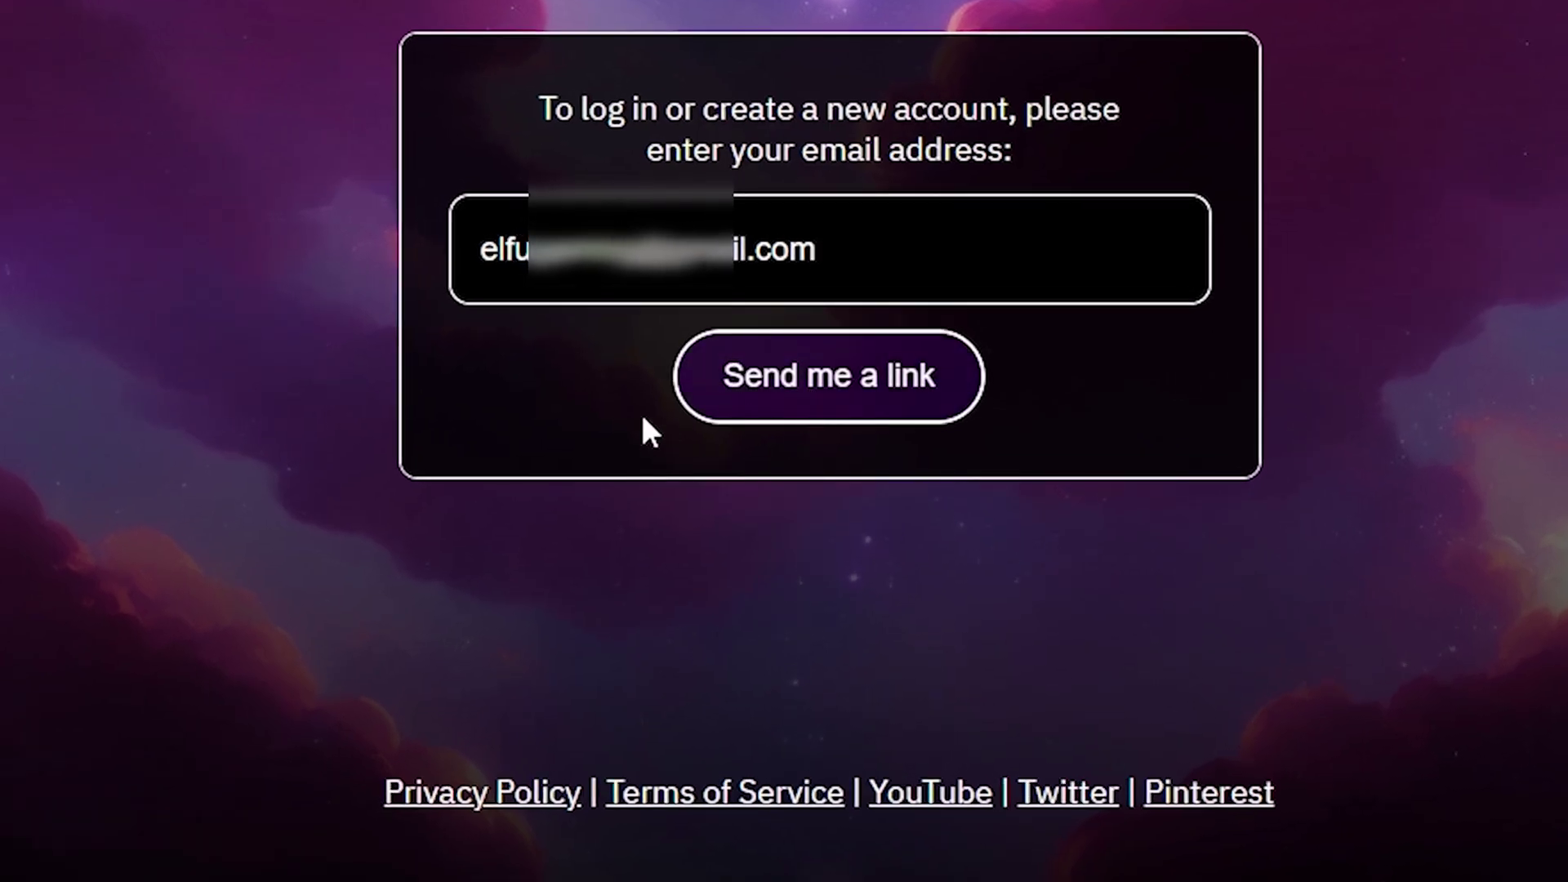
left_click(853, 404)
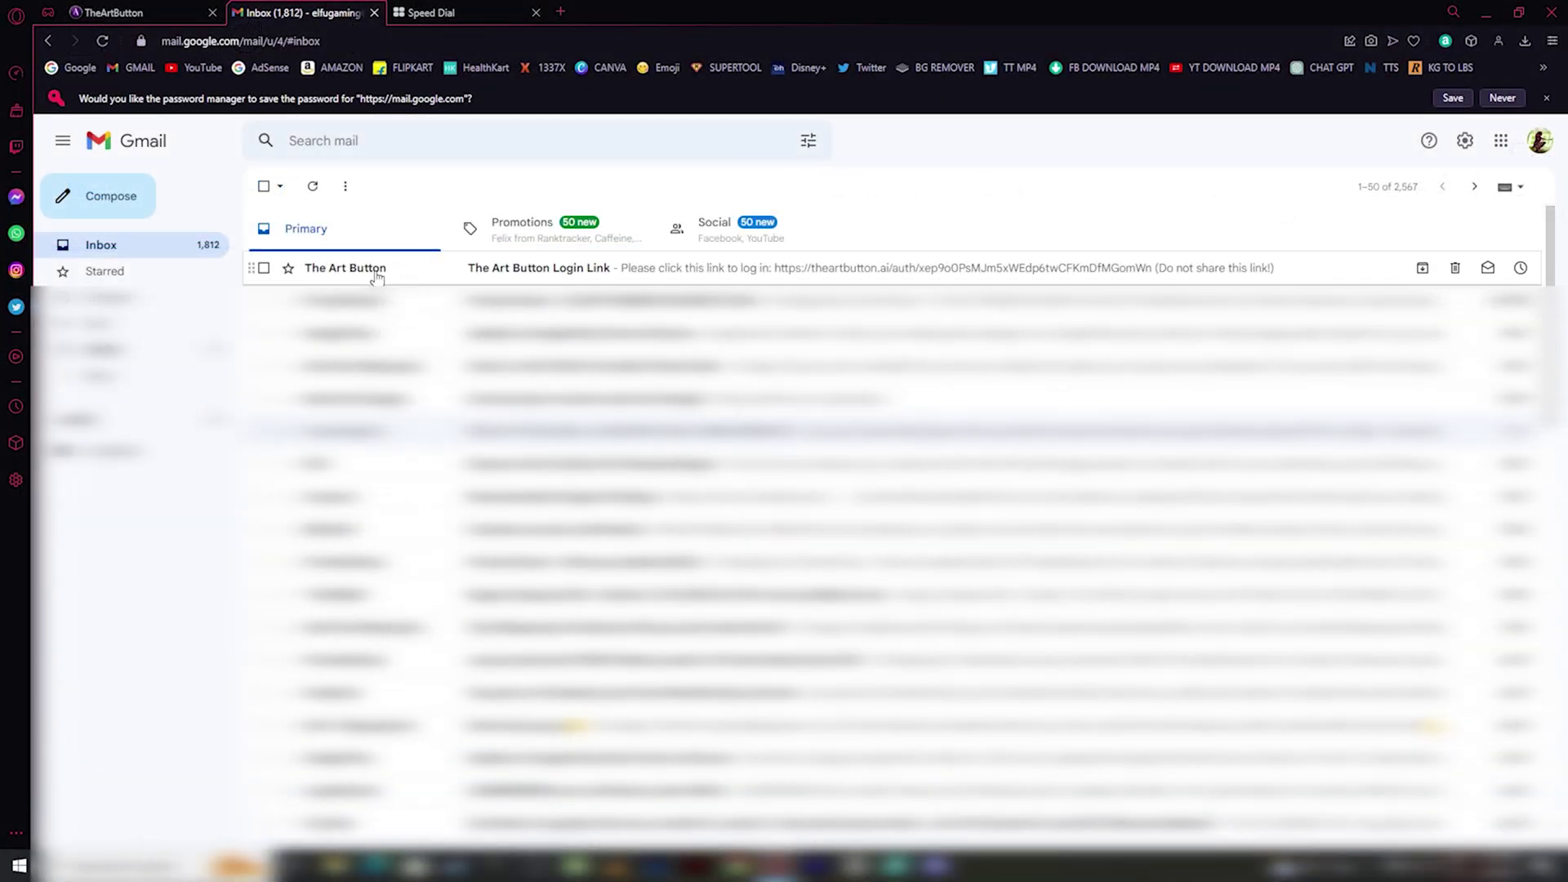
left_click(477, 275)
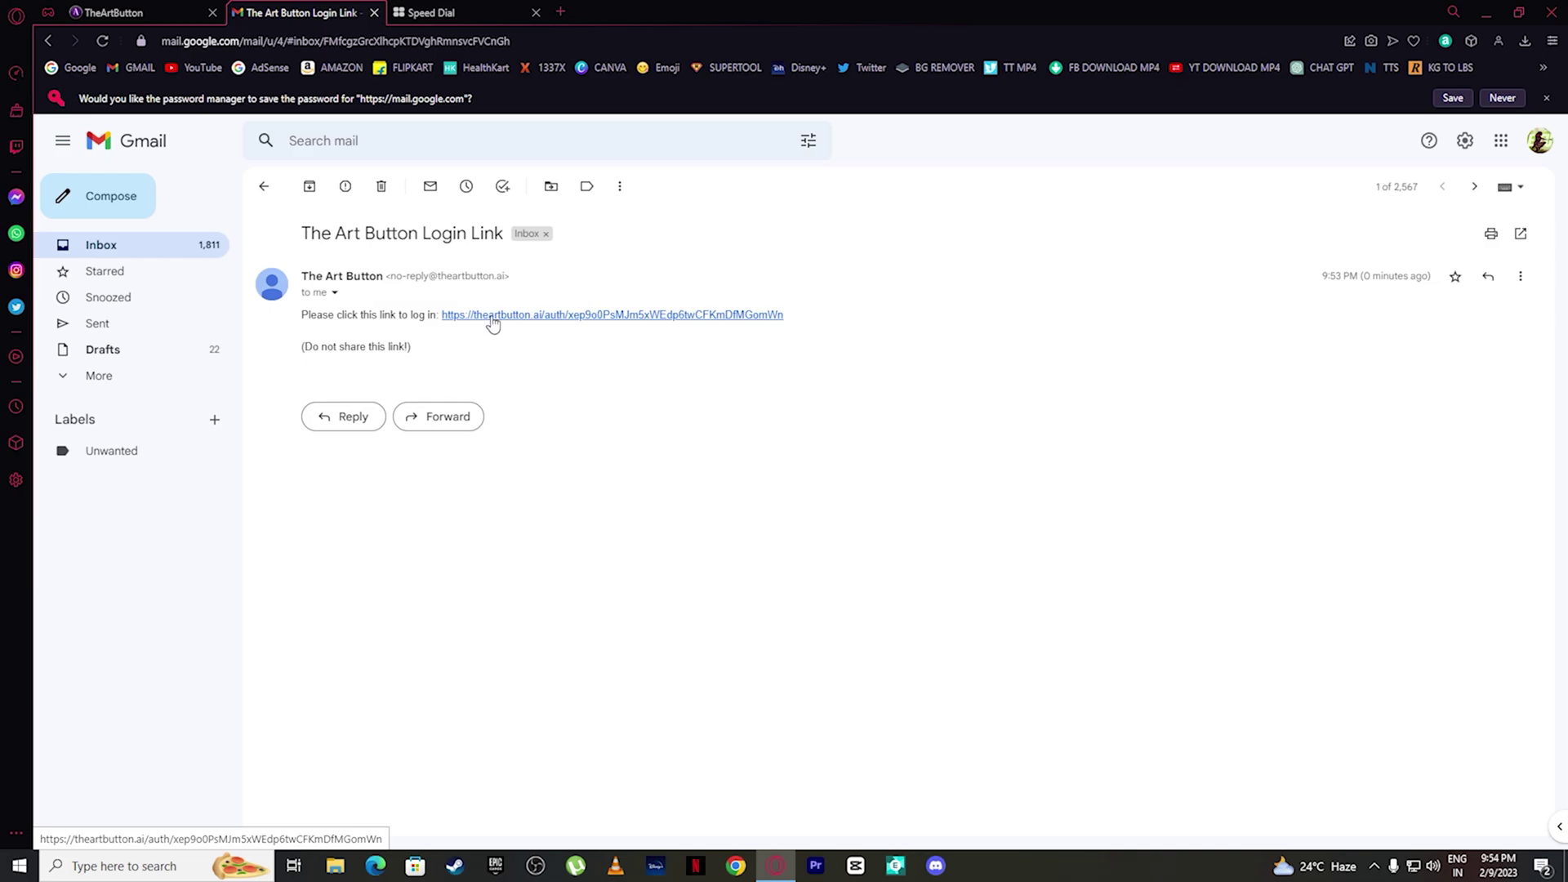
left_click(493, 318)
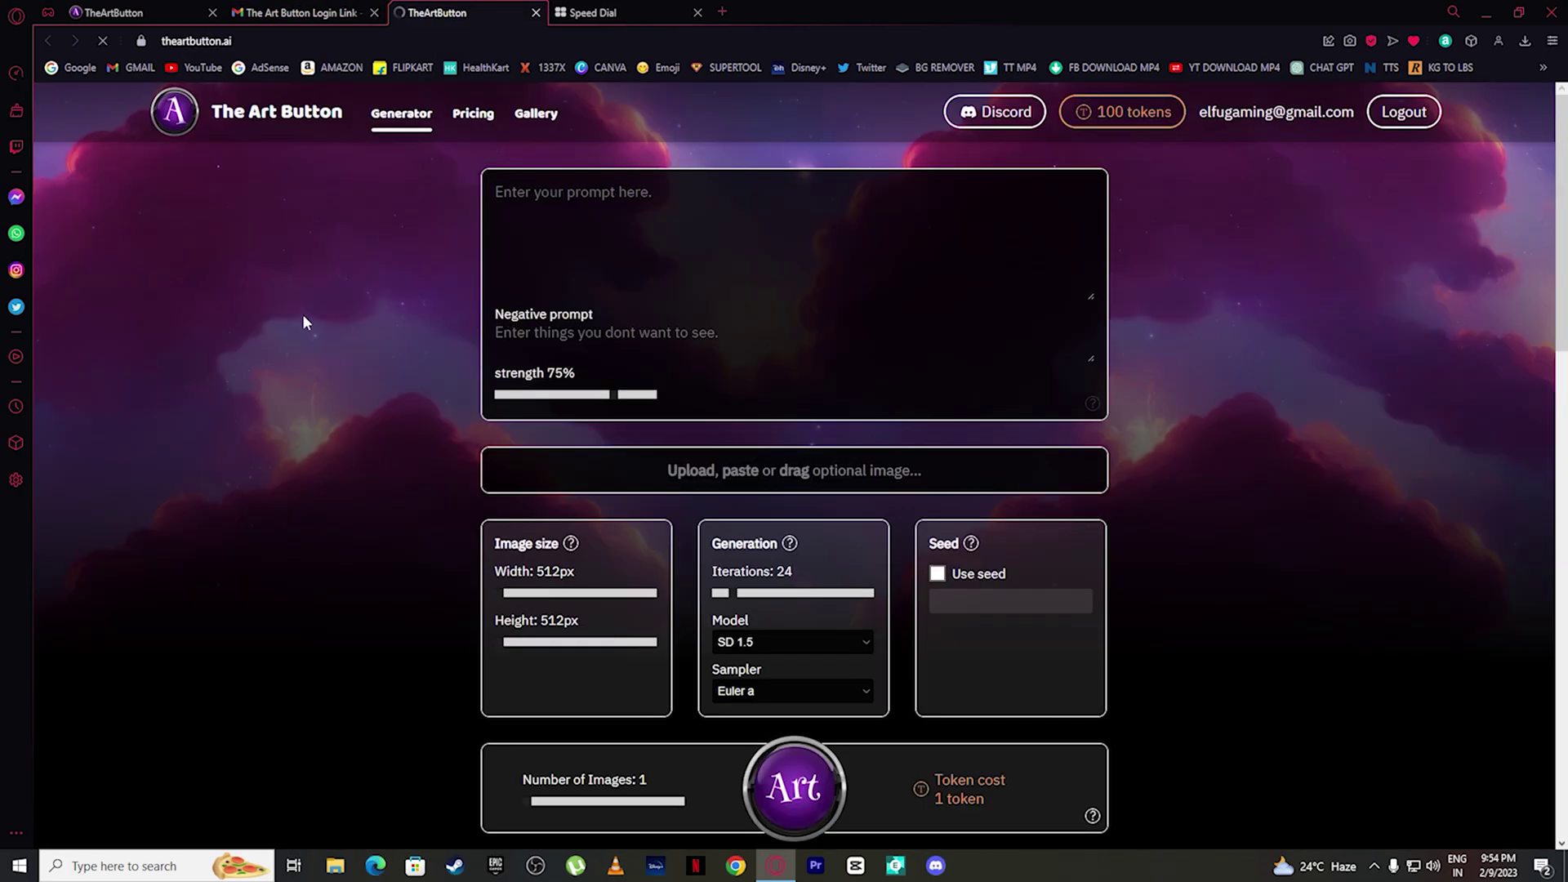
Close the older TheArtButton tab and view the 1000, 2500 and 7500 token packs on Pricing
left_click(212, 13)
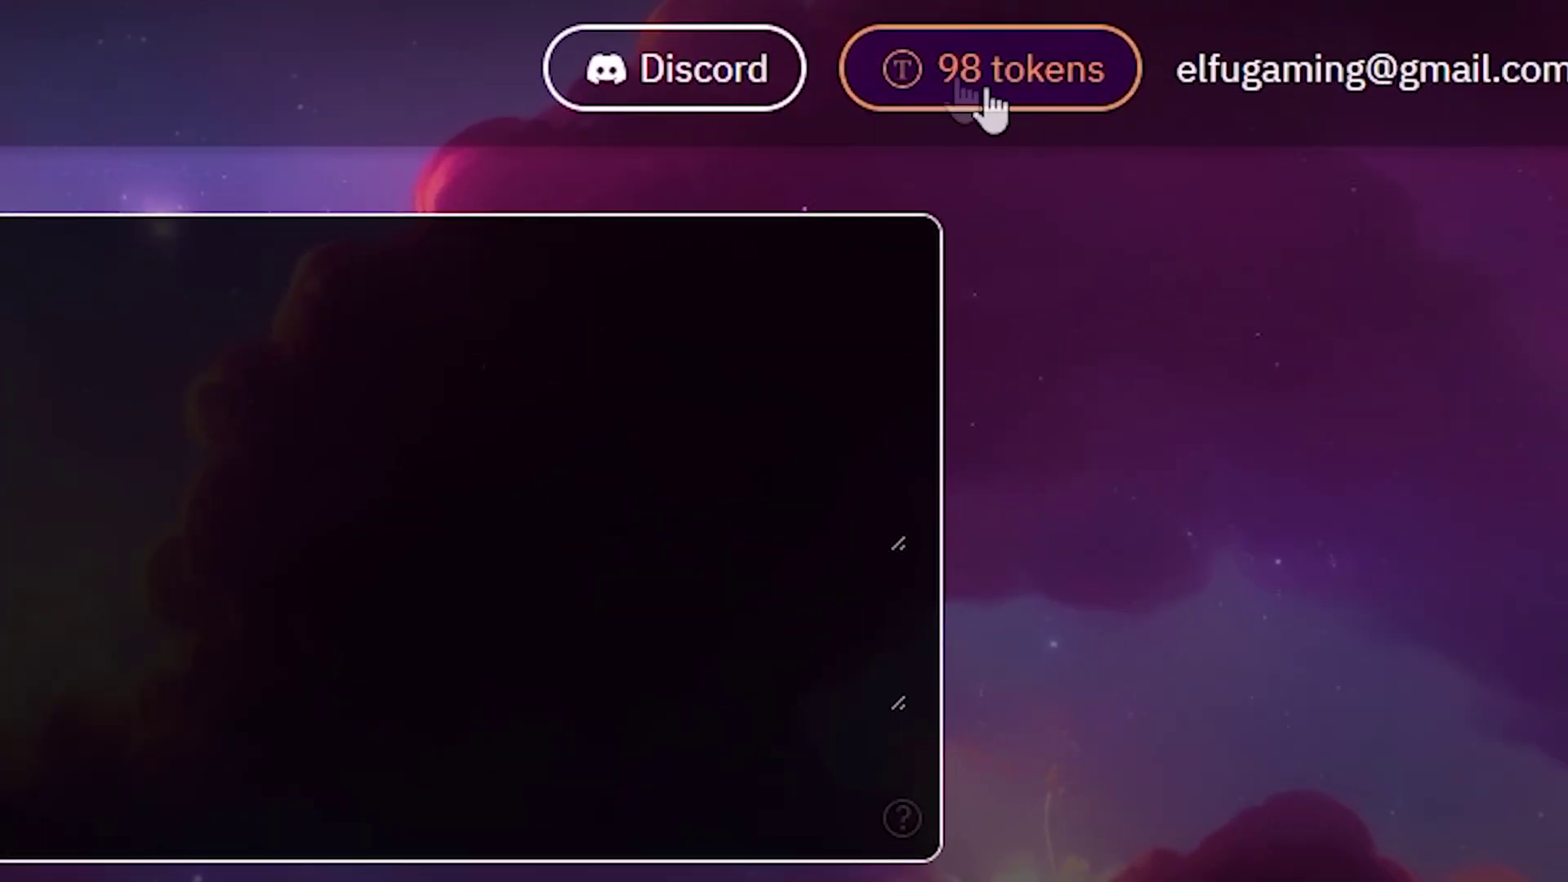
left_click(950, 90)
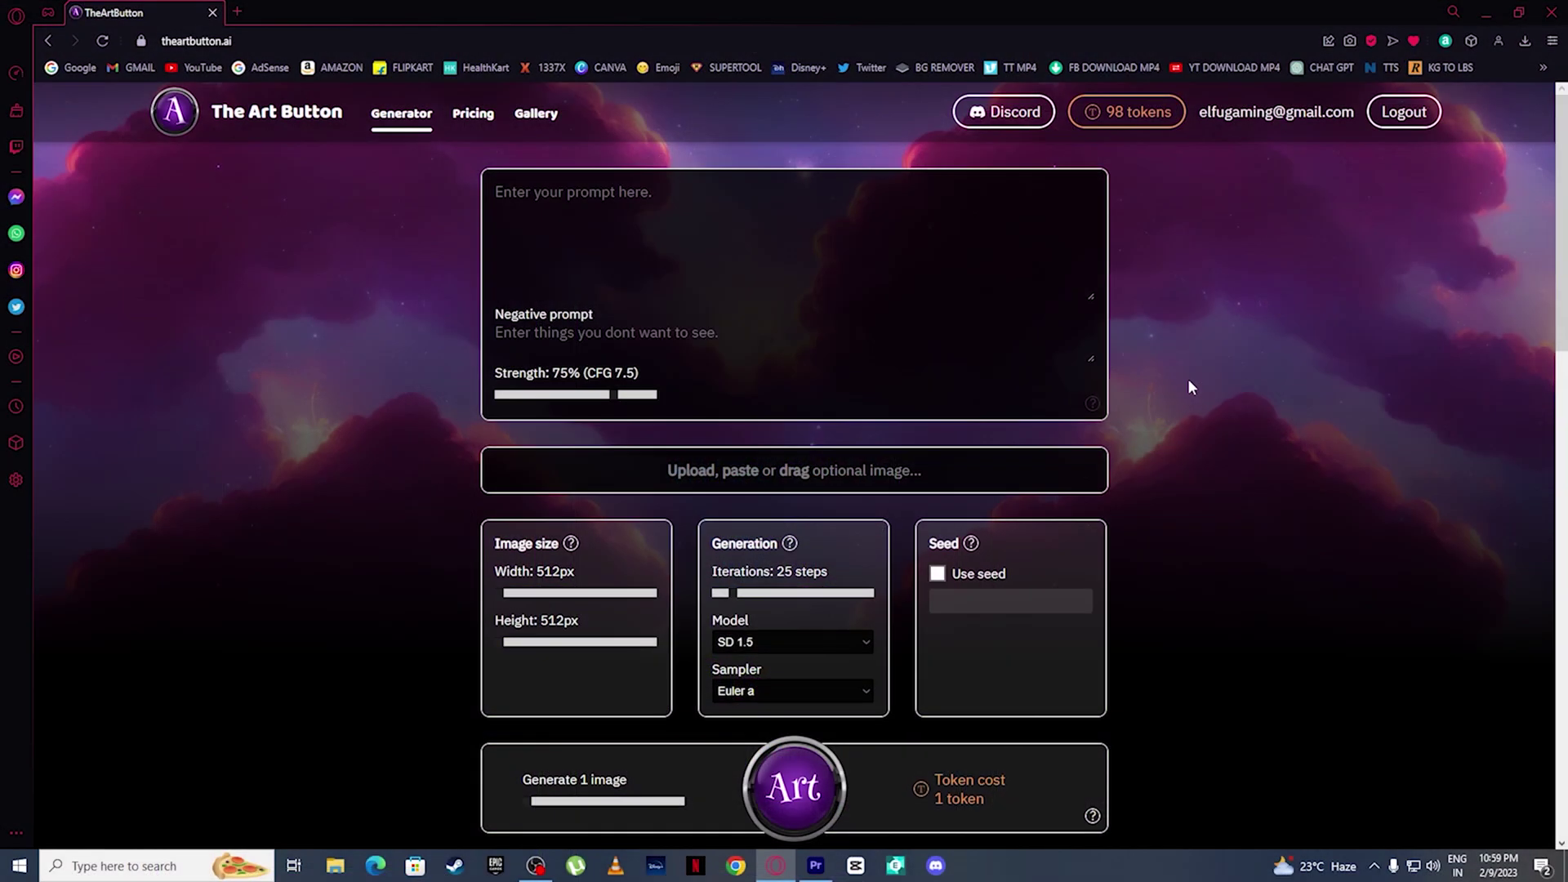
Adjust the prompt strength slider, lowering it to 49% then raising it to 70%
scroll(1188, 384, "down", 2)
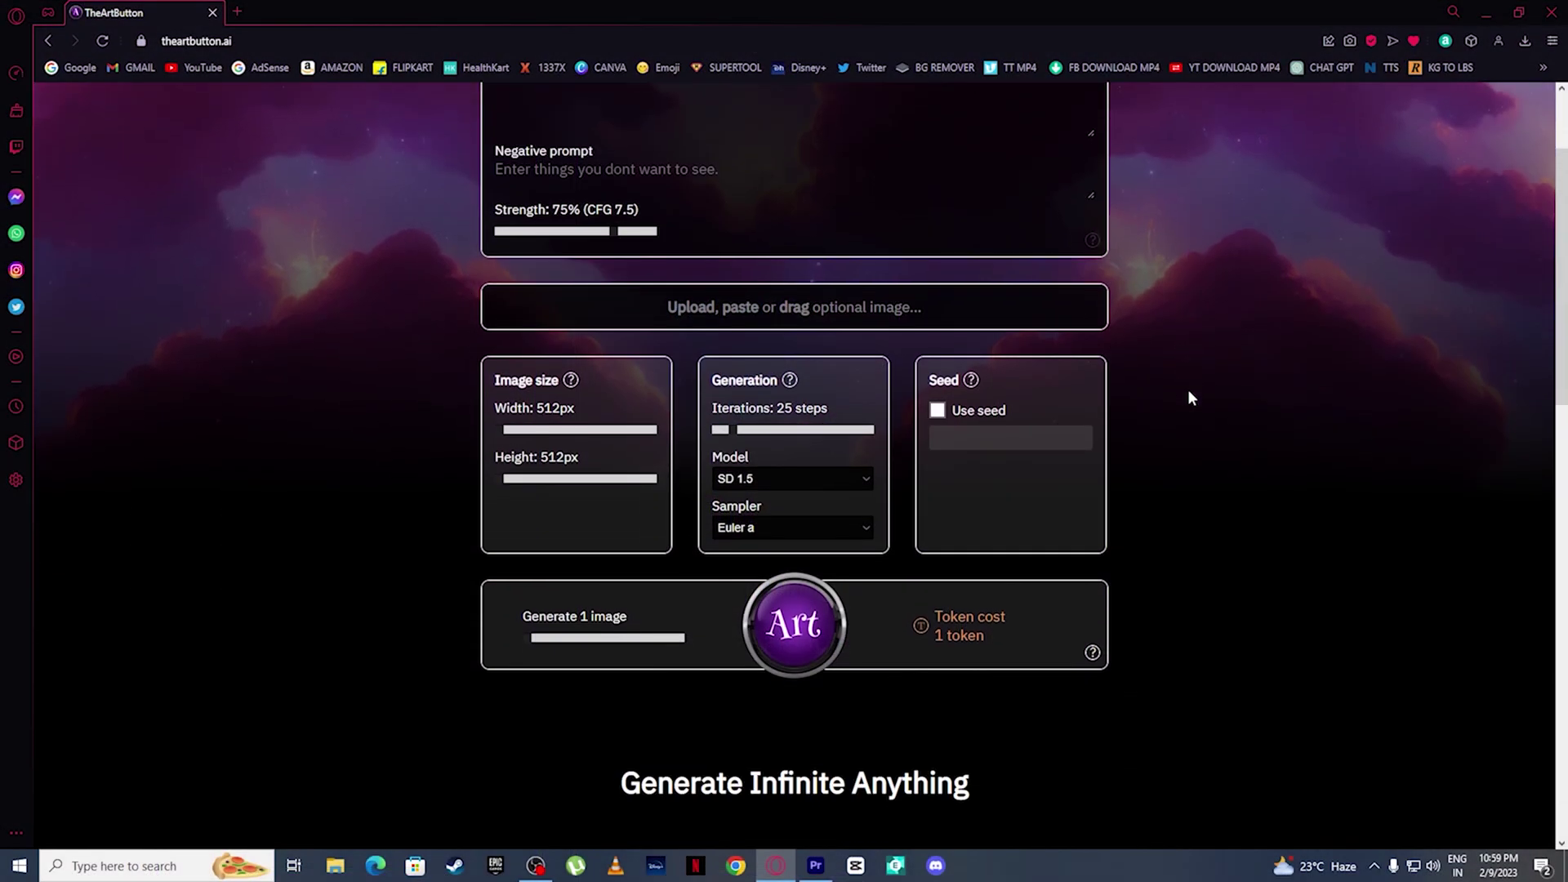
scroll(1196, 483, "up", 2)
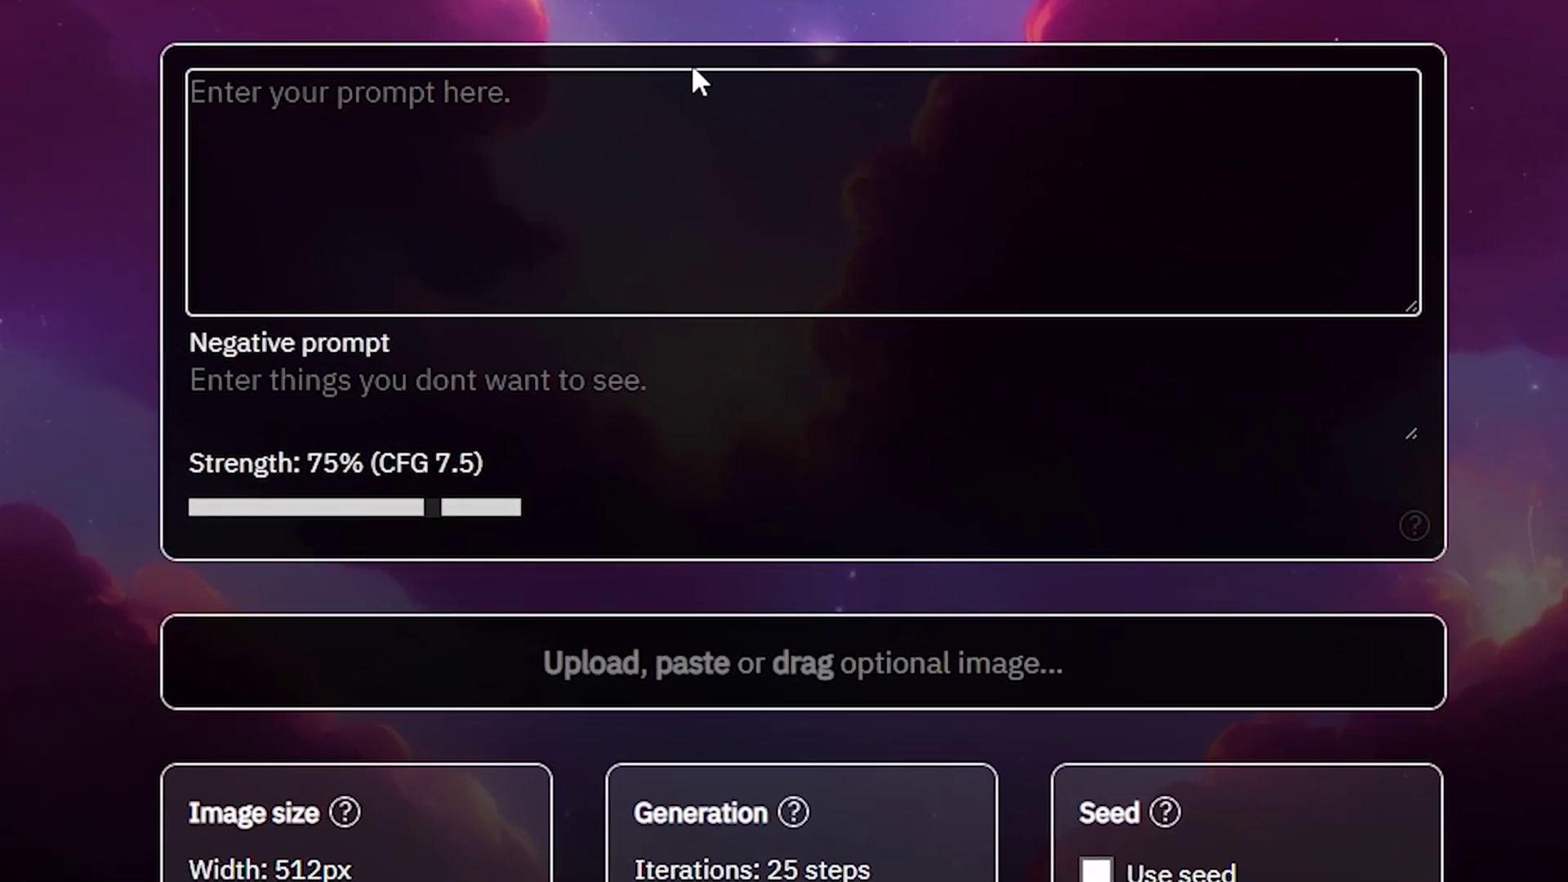
left_click_drag(432, 507, 355, 507)
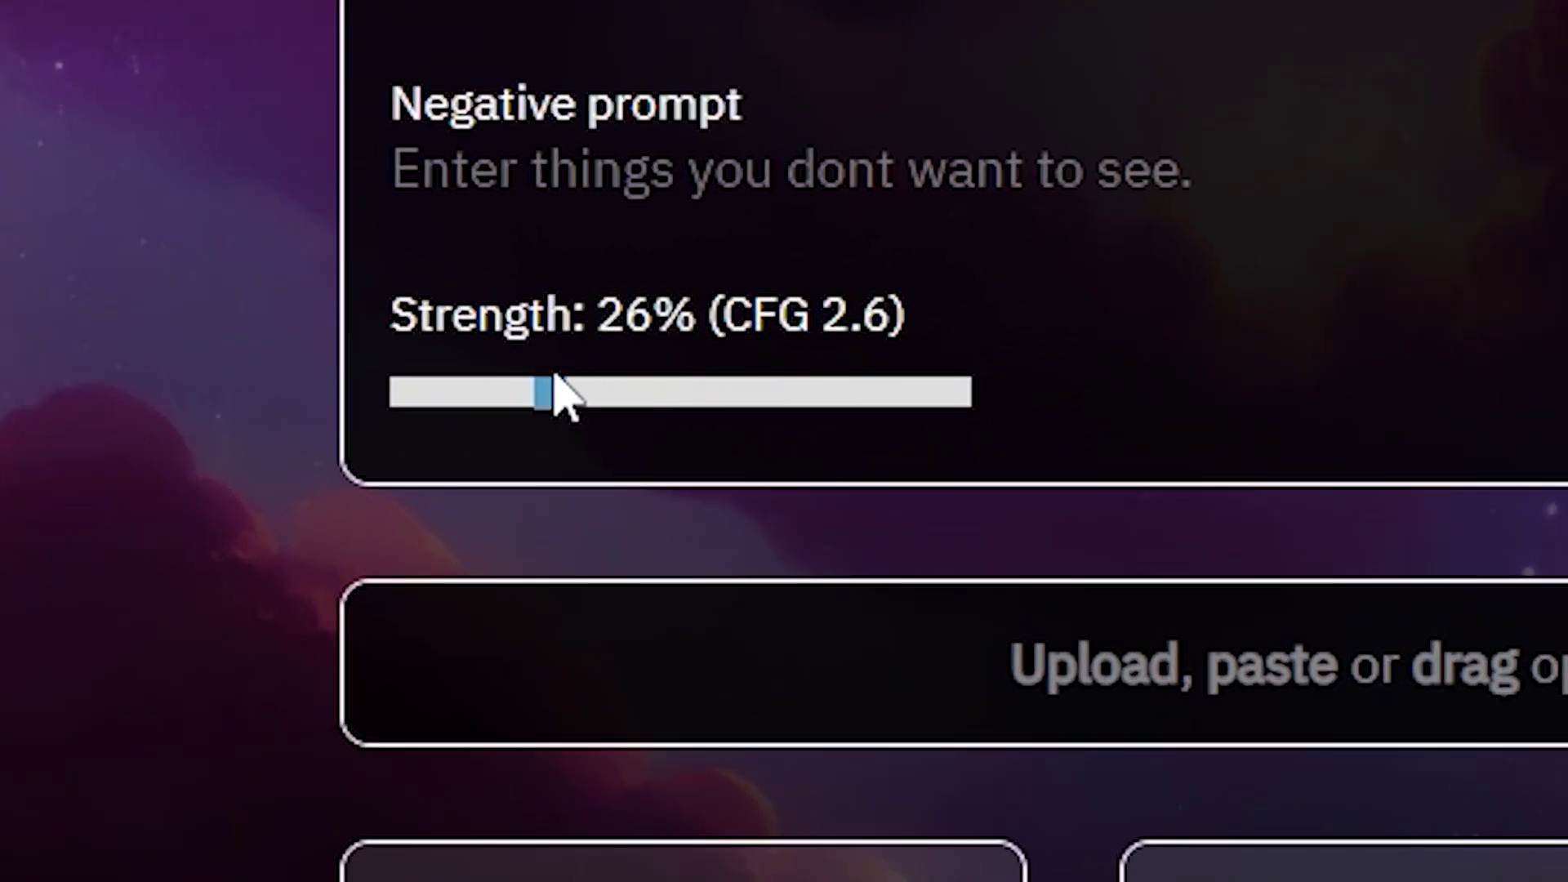
left_click_drag(688, 390, 798, 385)
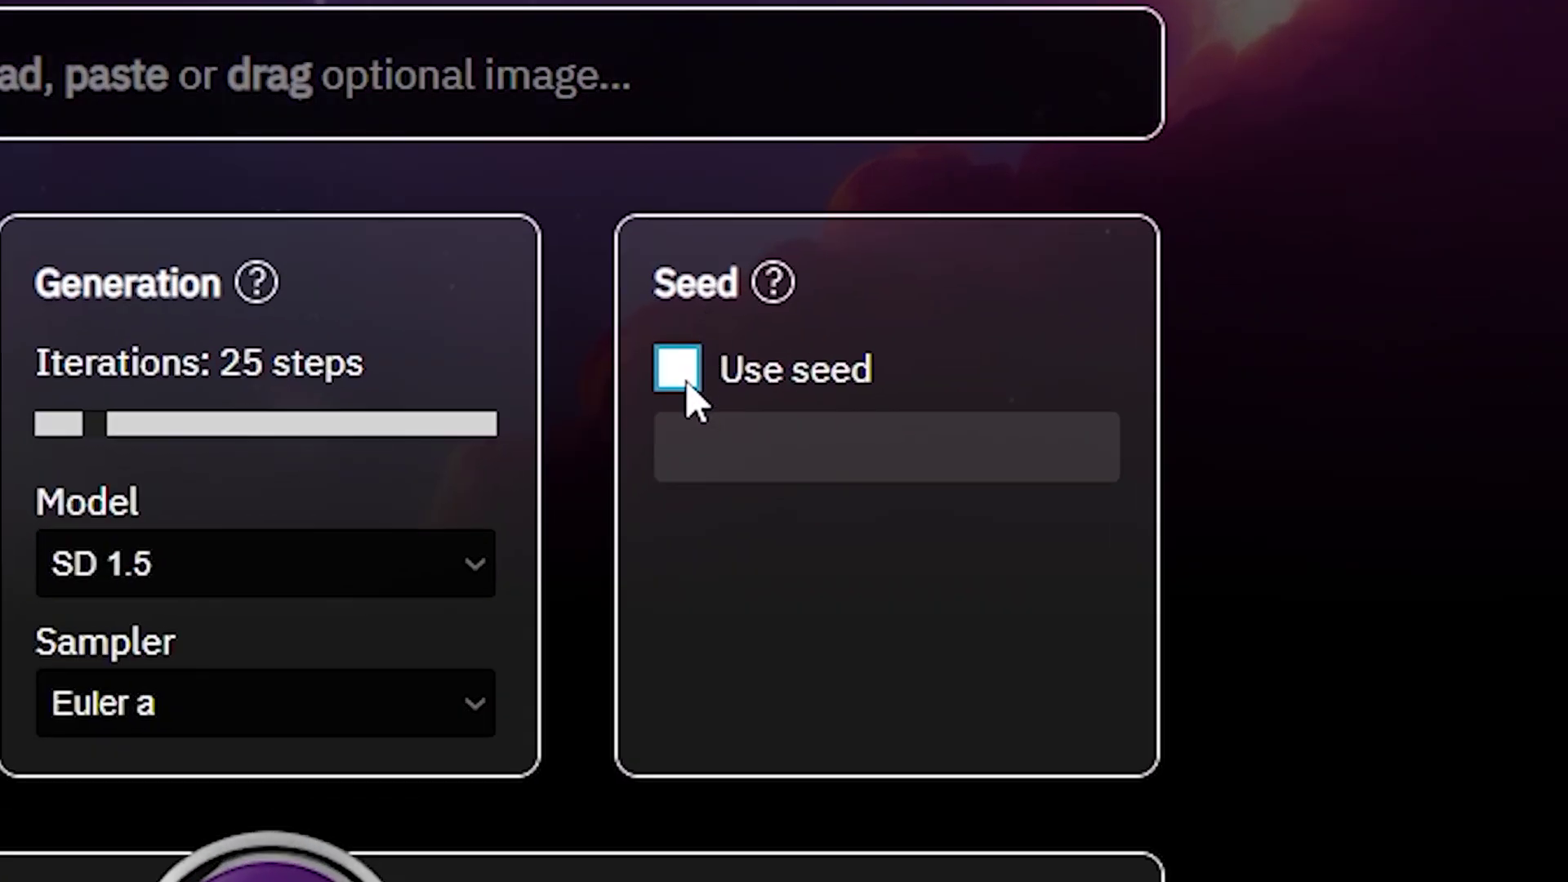
Leave the seed off, keep the SD 1.5 model, and set 10 images for 10 tokens
left_click(937, 411)
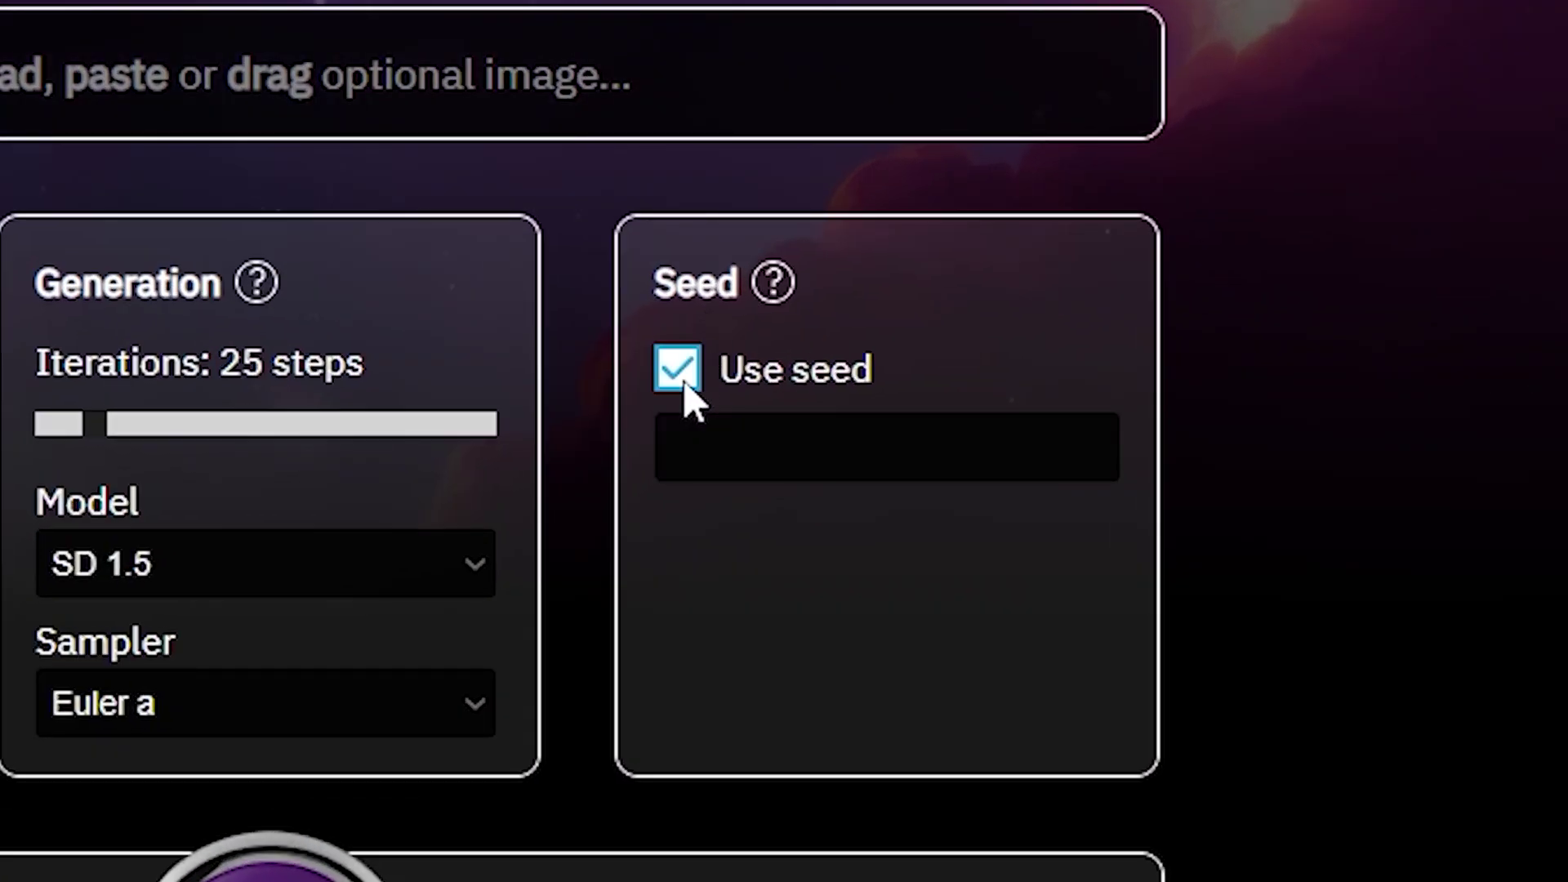
left_click(679, 372)
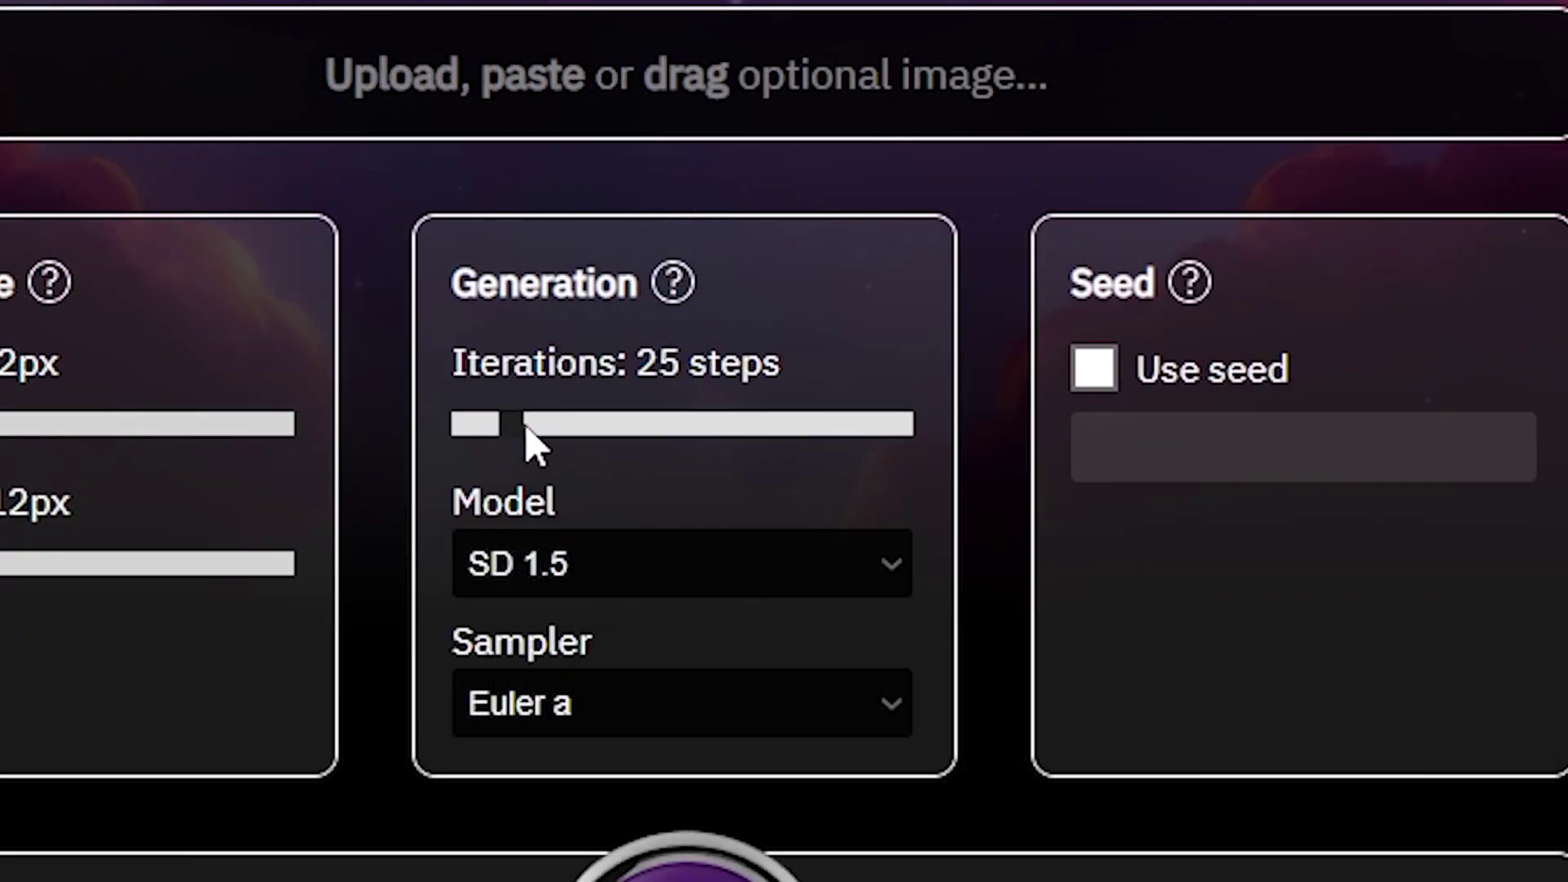
left_click(637, 572)
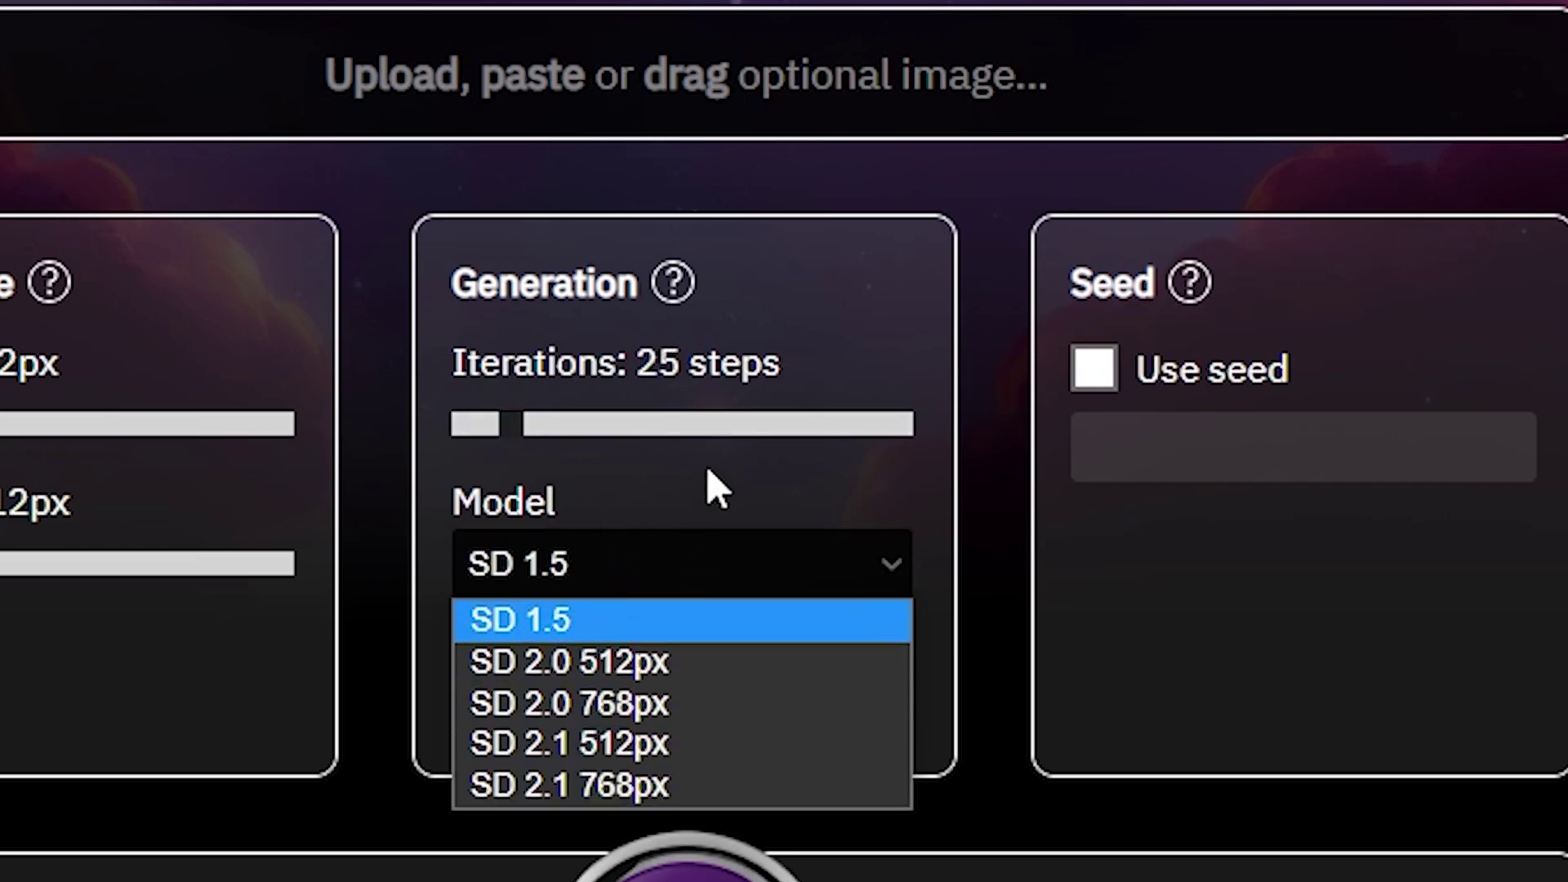
left_click(708, 478)
left_click(668, 724)
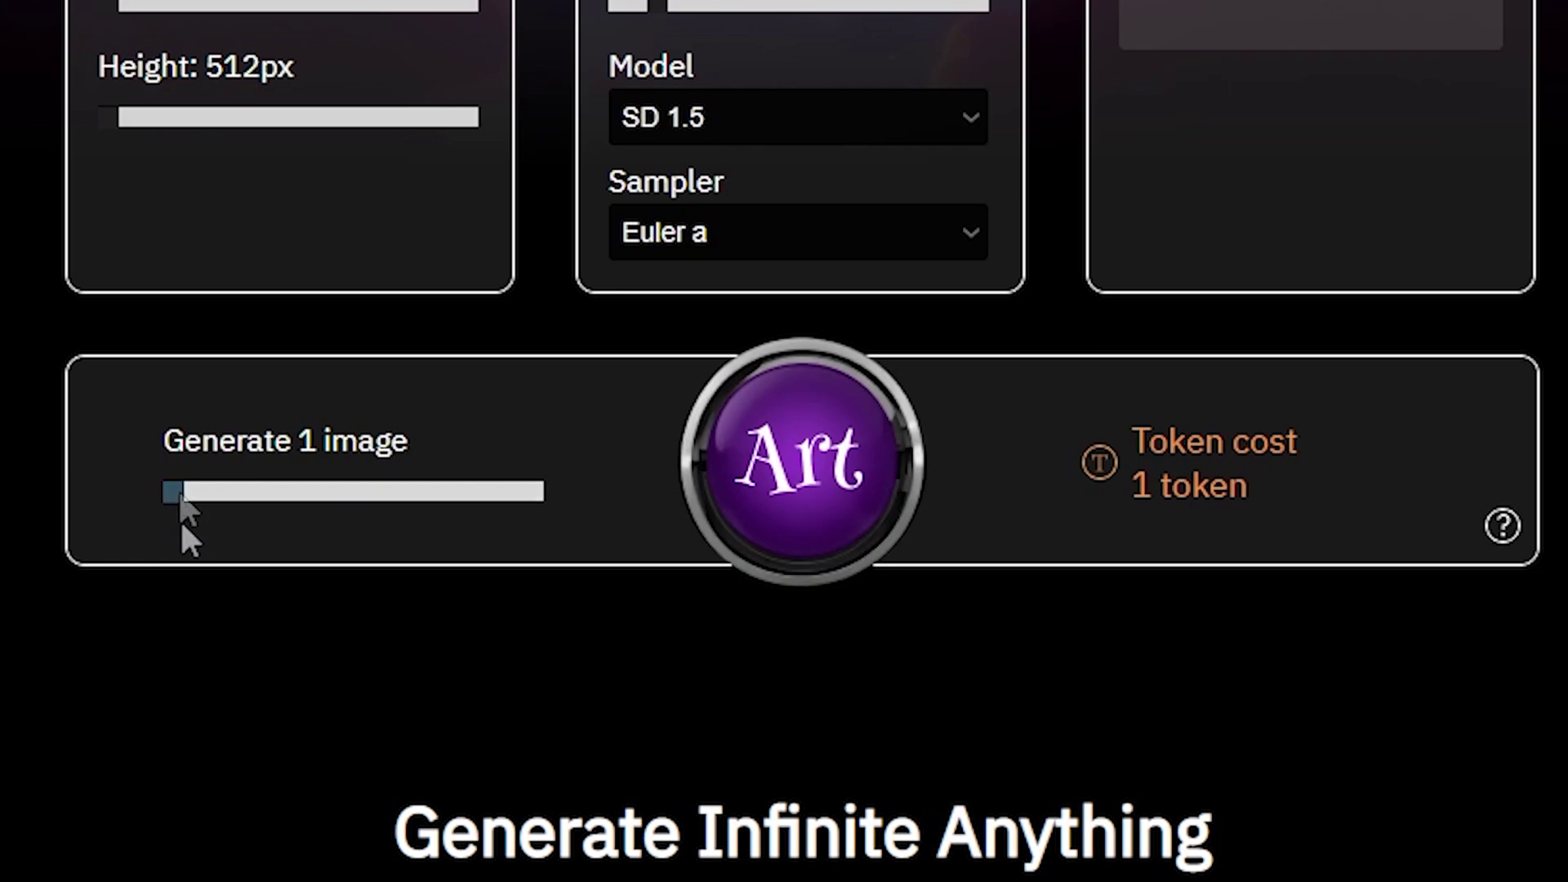
left_click_drag(178, 497, 529, 492)
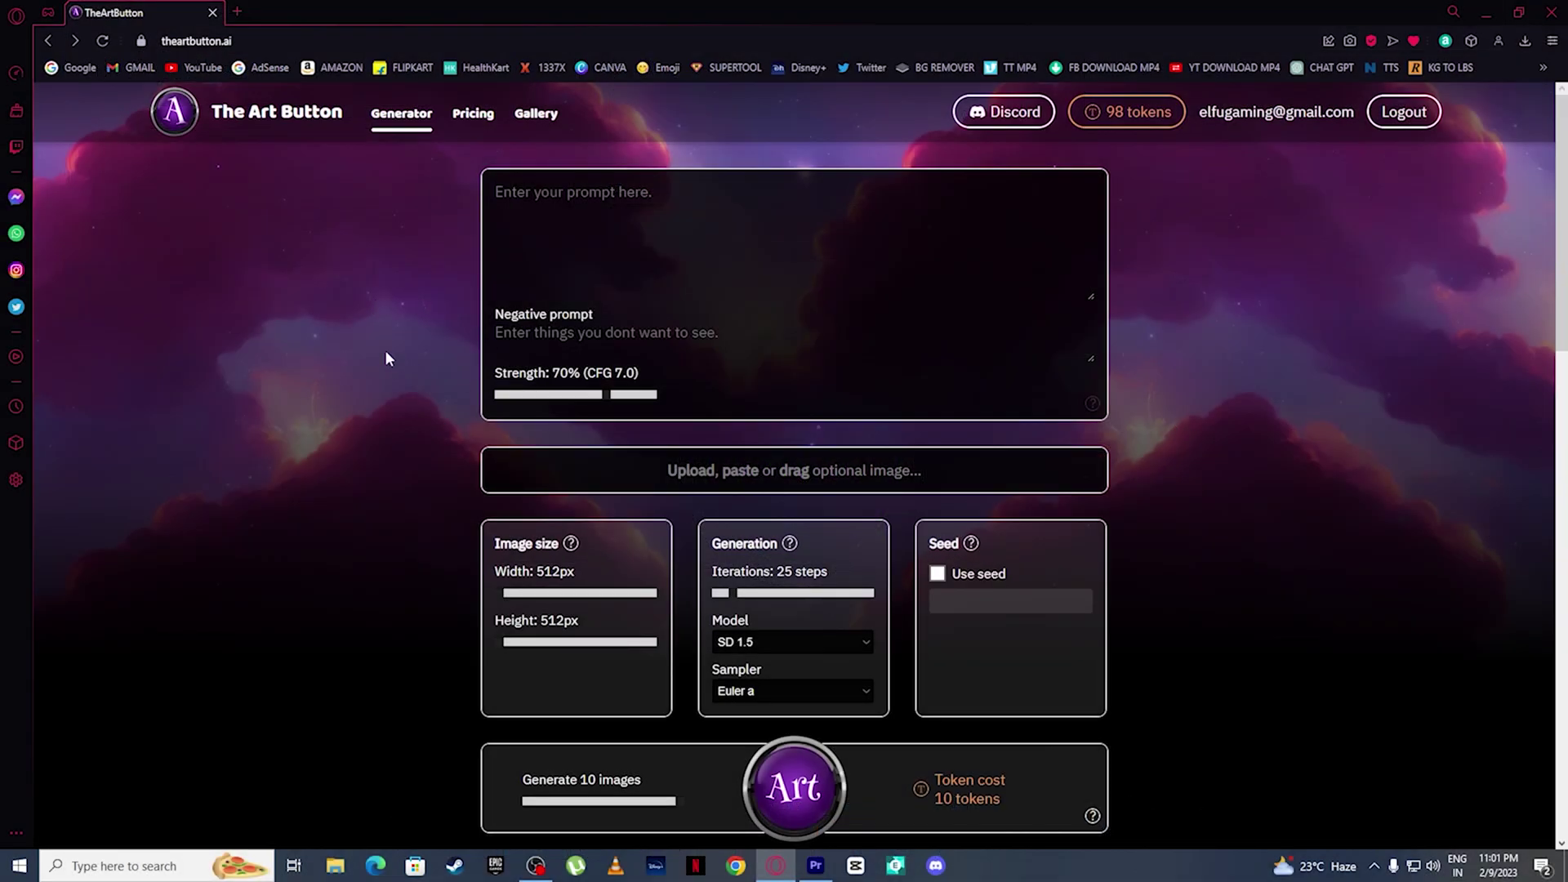
Enter a cat-in-a-cap prompt and generate a single image with the Art button
left_click(527, 192)
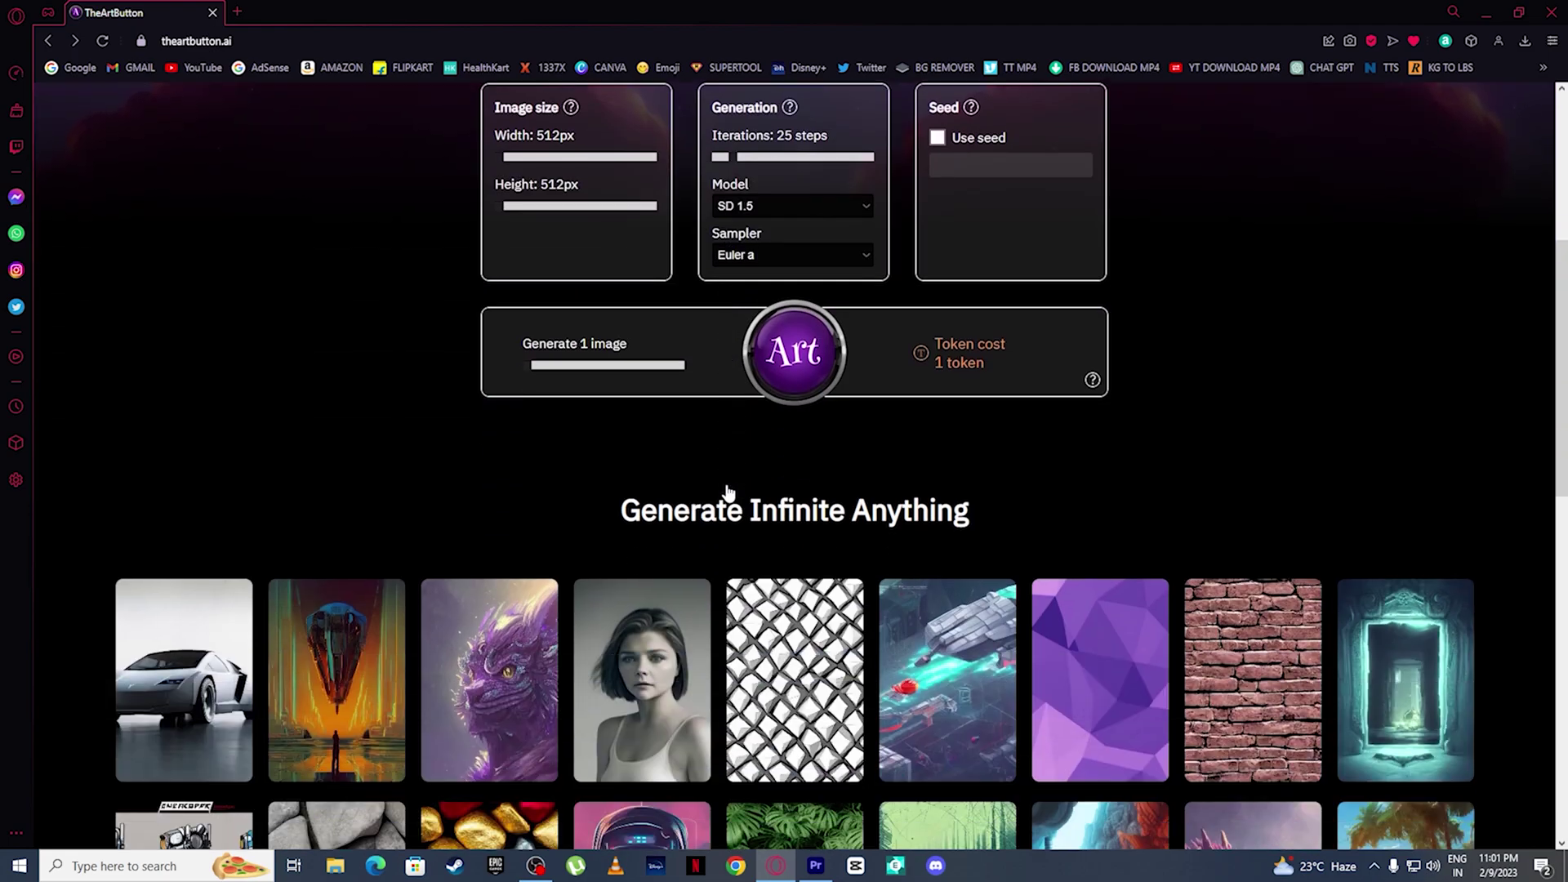
scroll(731, 490, "down", 1)
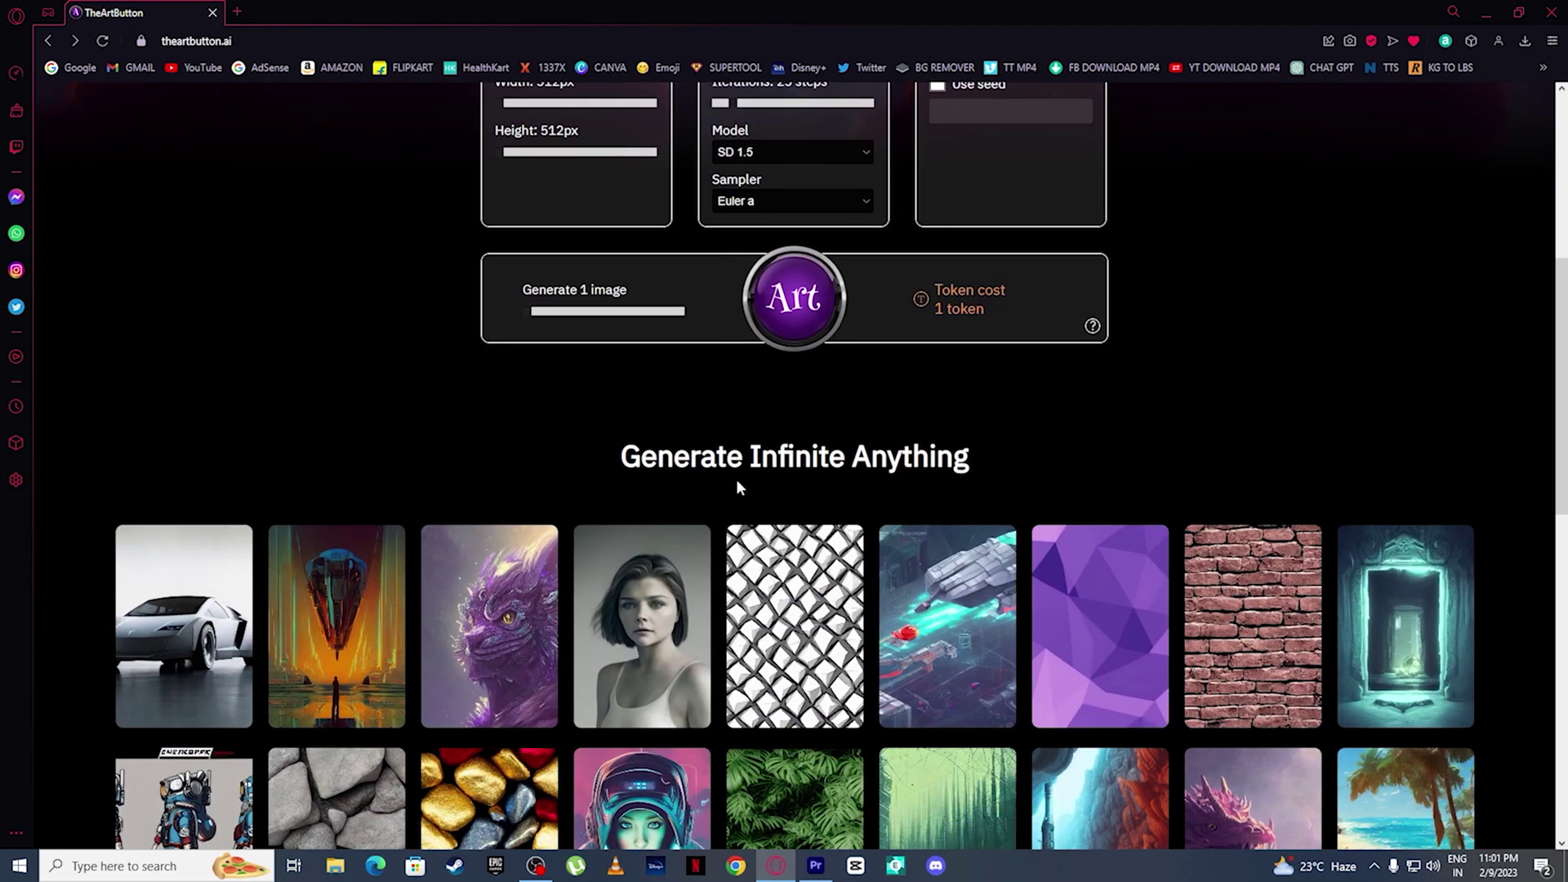
left_click(785, 313)
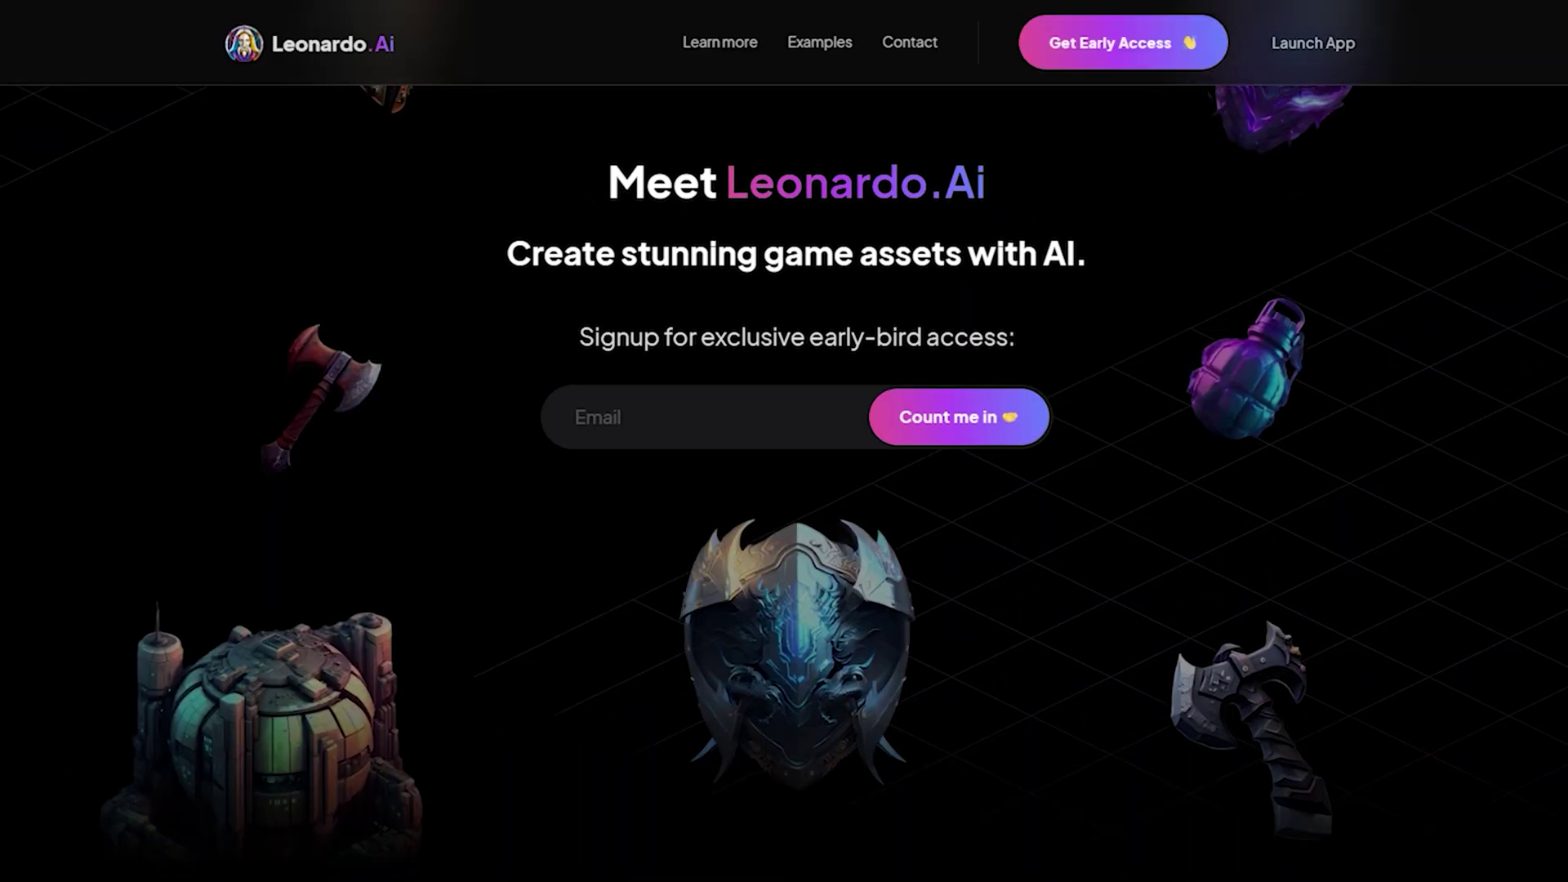
Scroll through the Leonardo.Ai landing page down to the early-bird signup
scroll(784, 441, "down", 2)
scroll(784, 441, "down", 5)
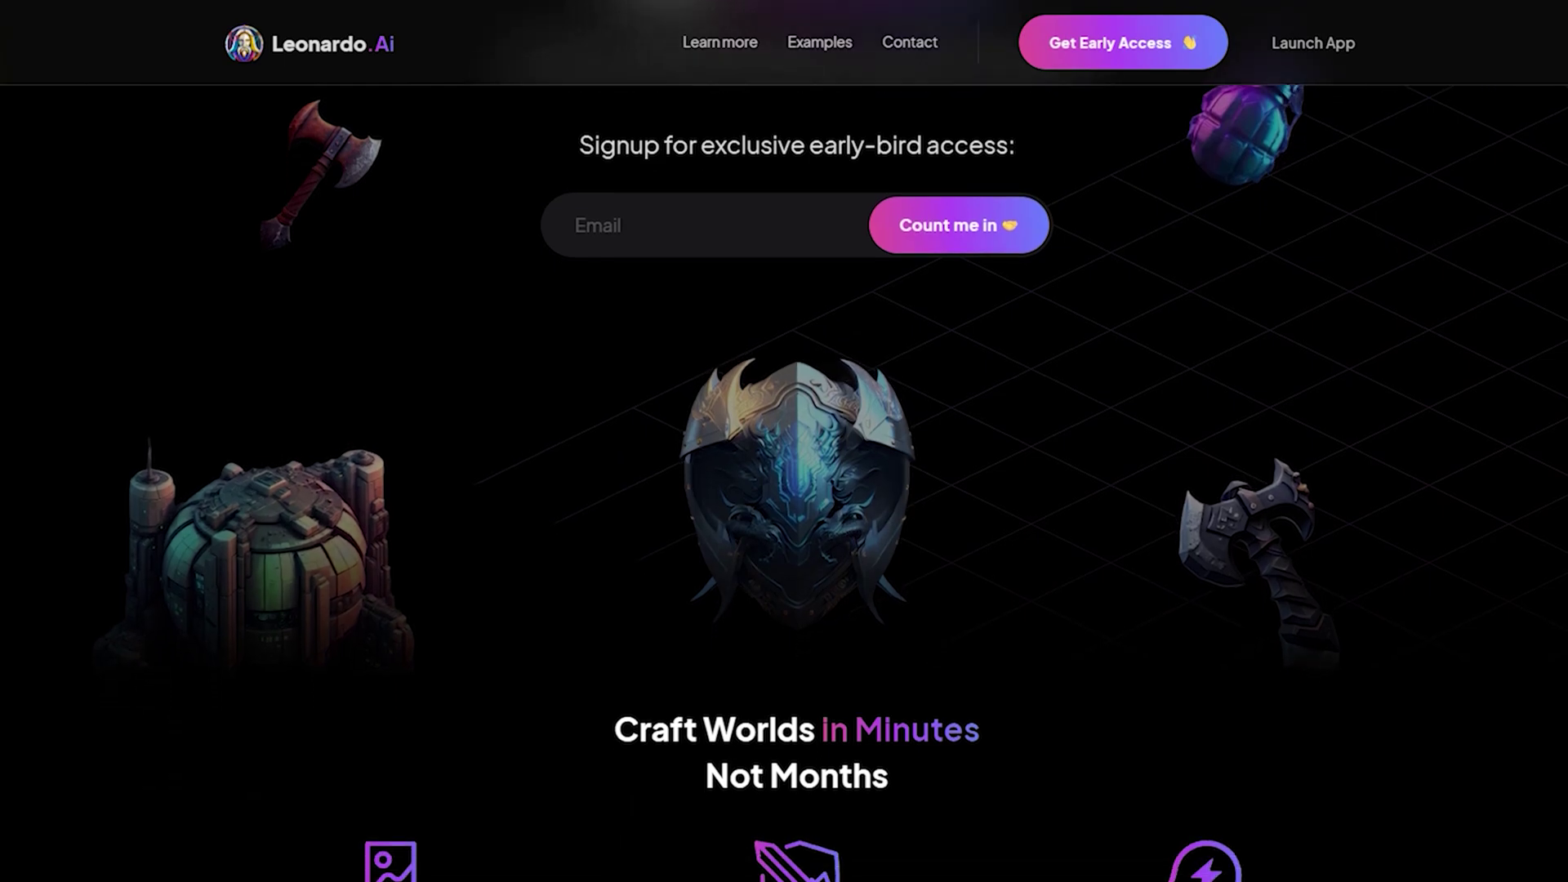
scroll(785, 442, "down", 5)
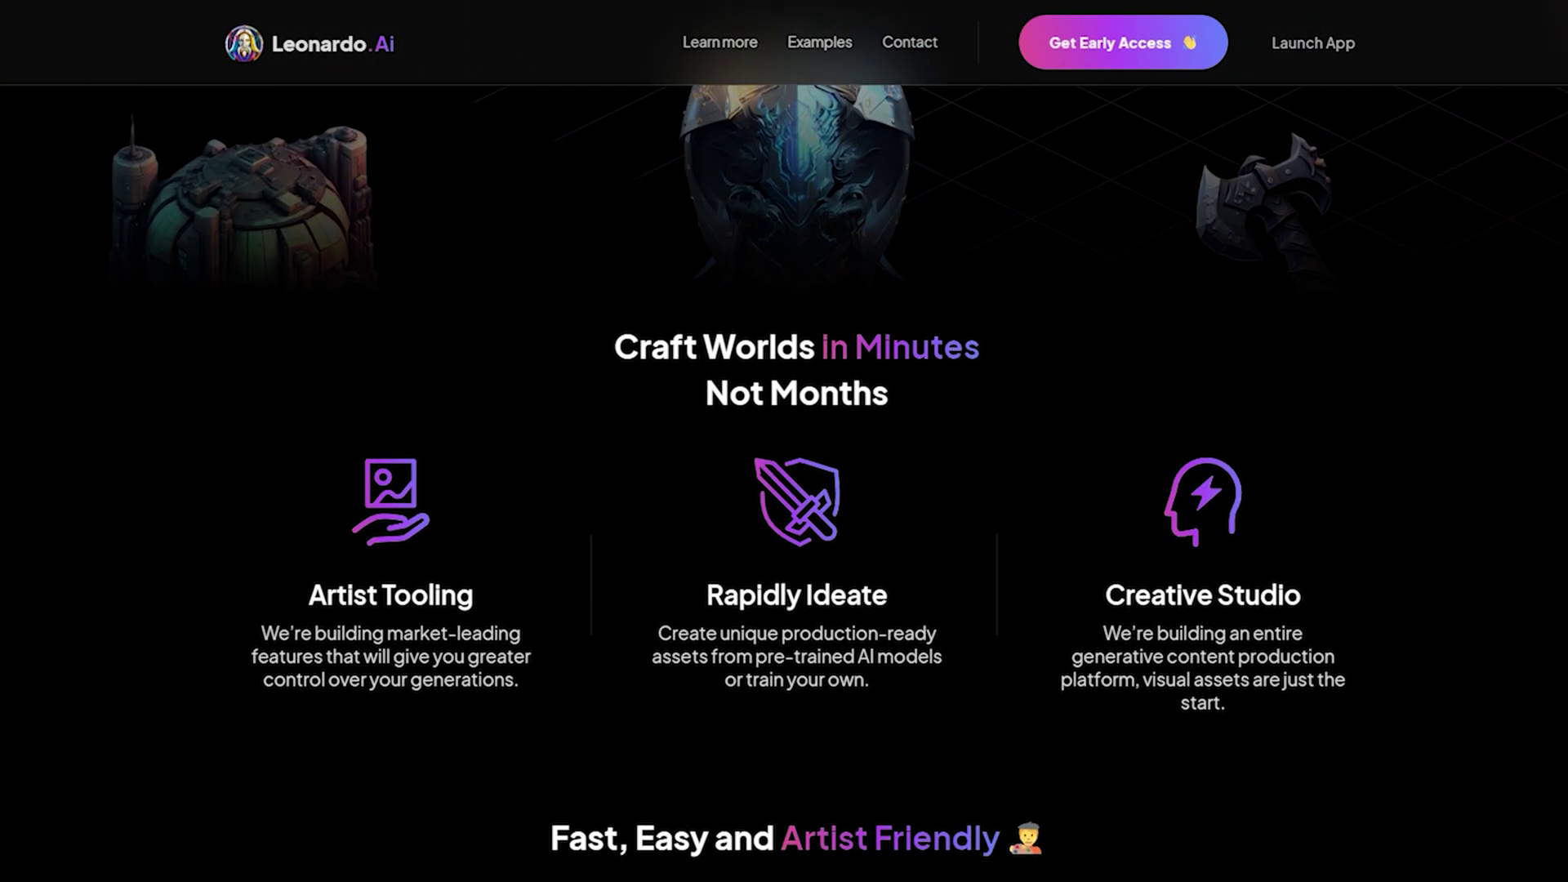
scroll(785, 441, "down", 5)
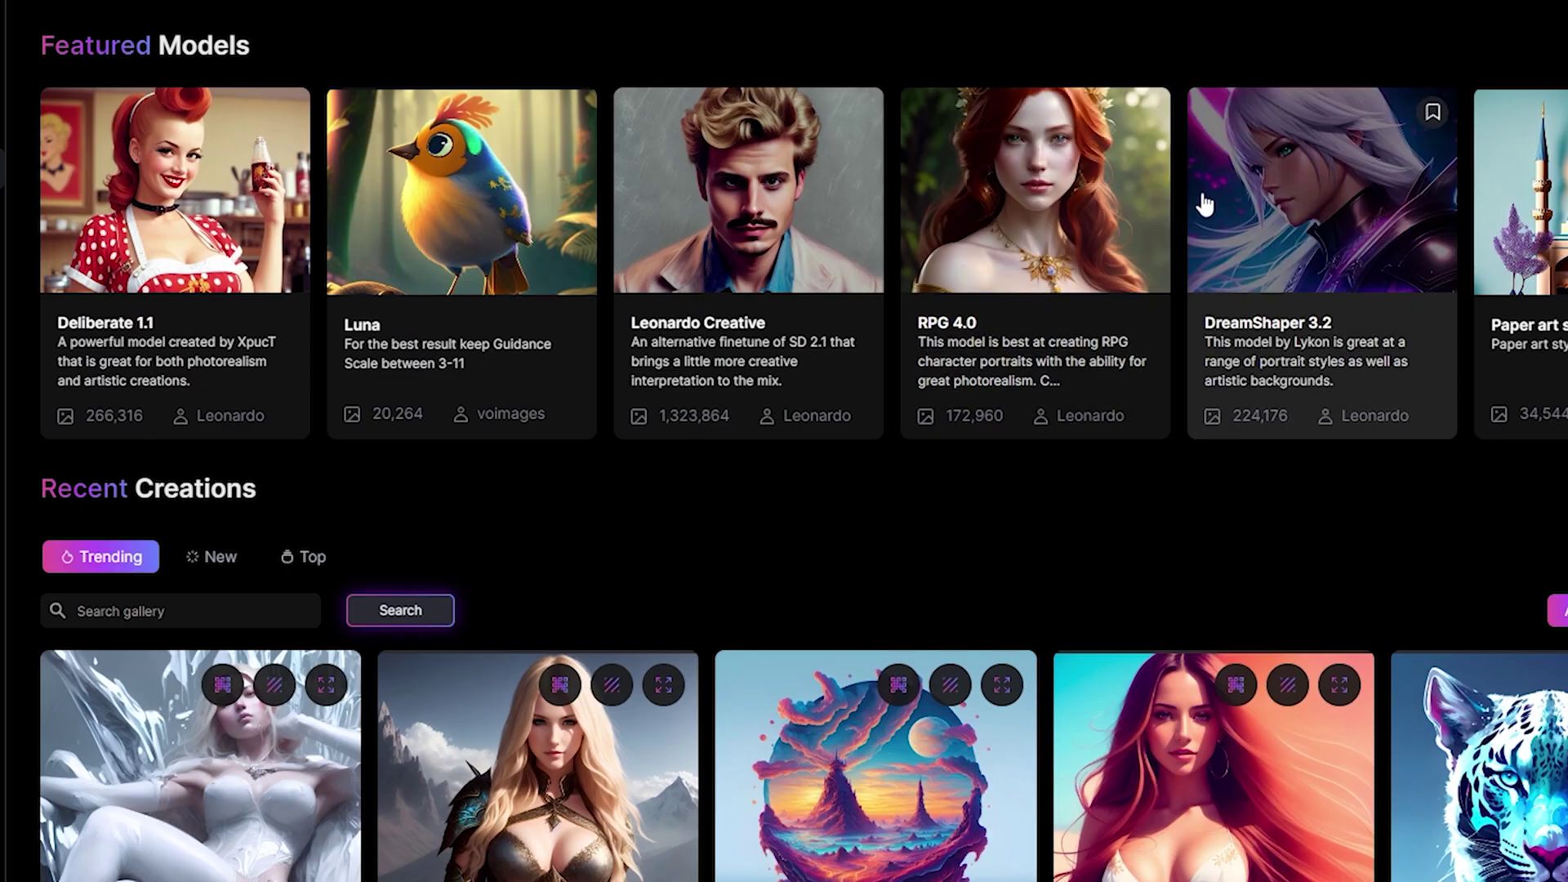
scroll(1152, 79, "down", 10)
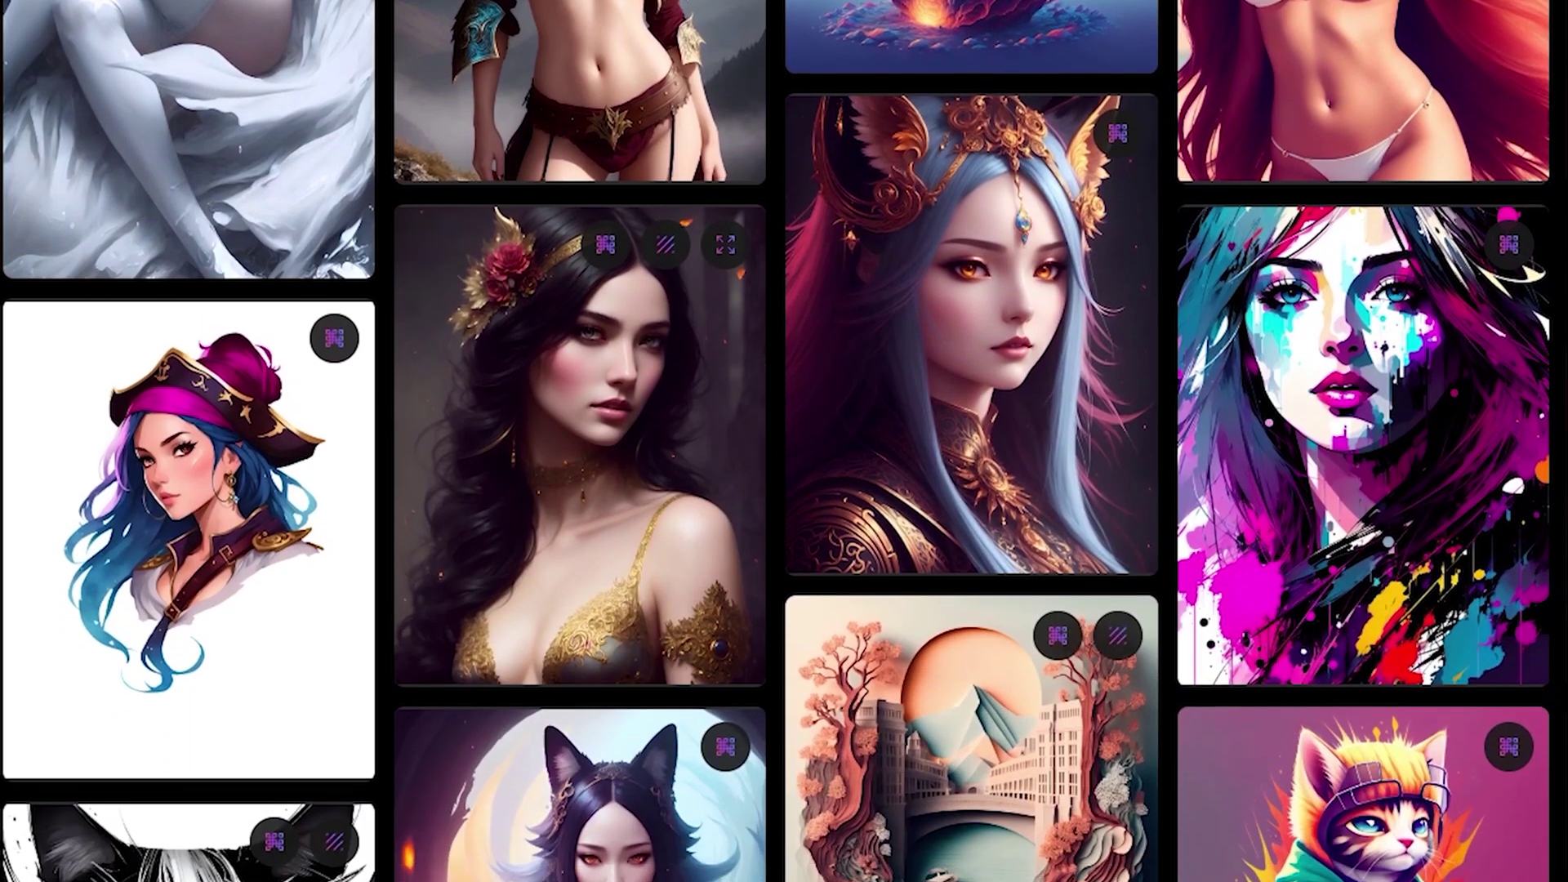
scroll(784, 441, "down", 5)
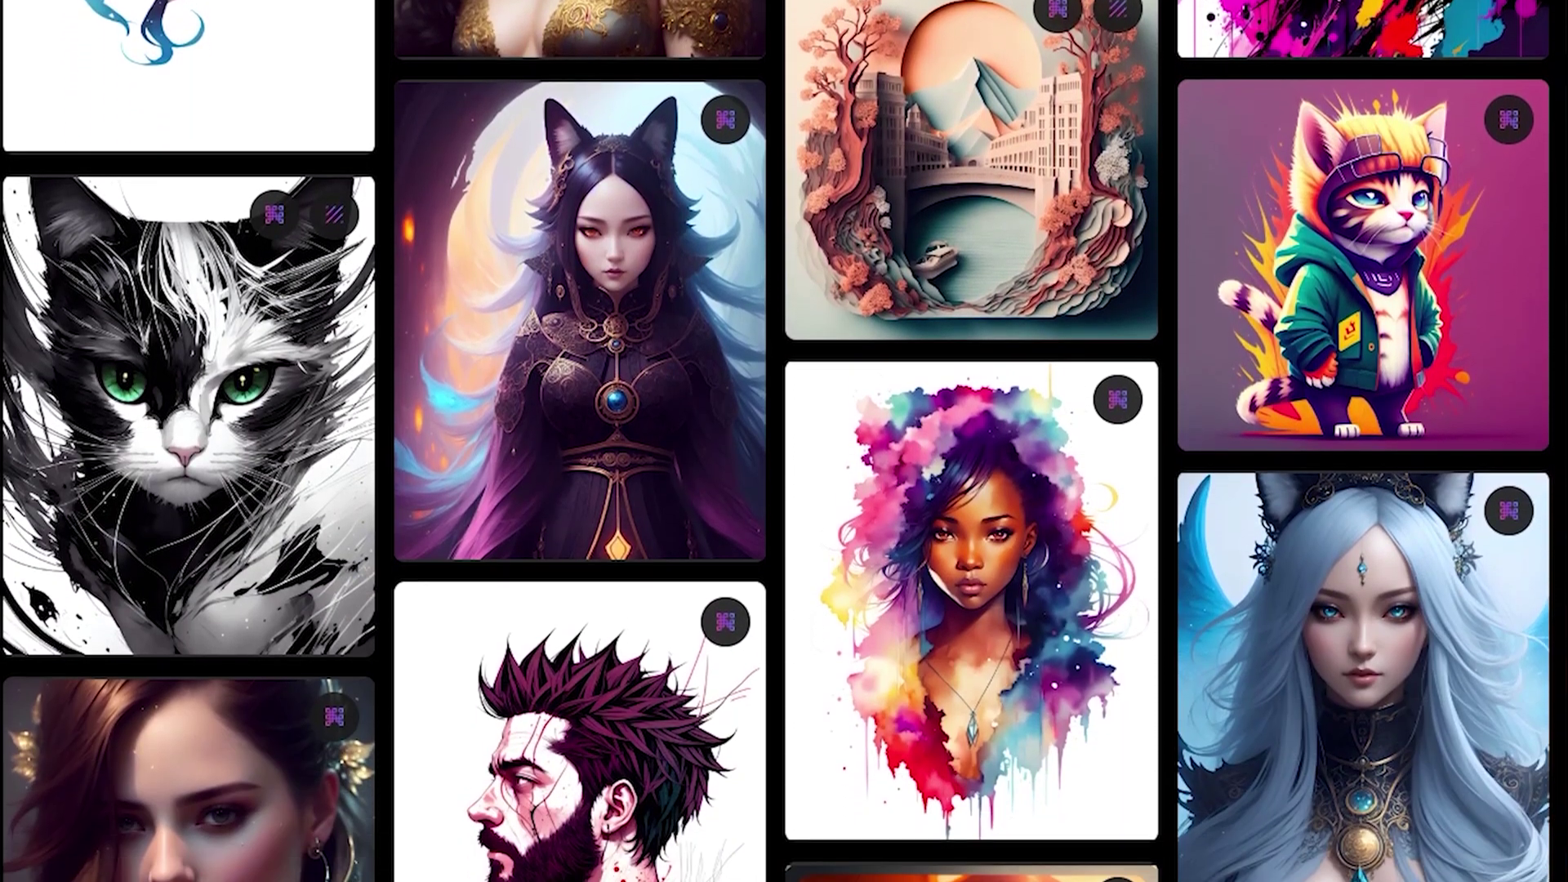
scroll(784, 441, "down", 5)
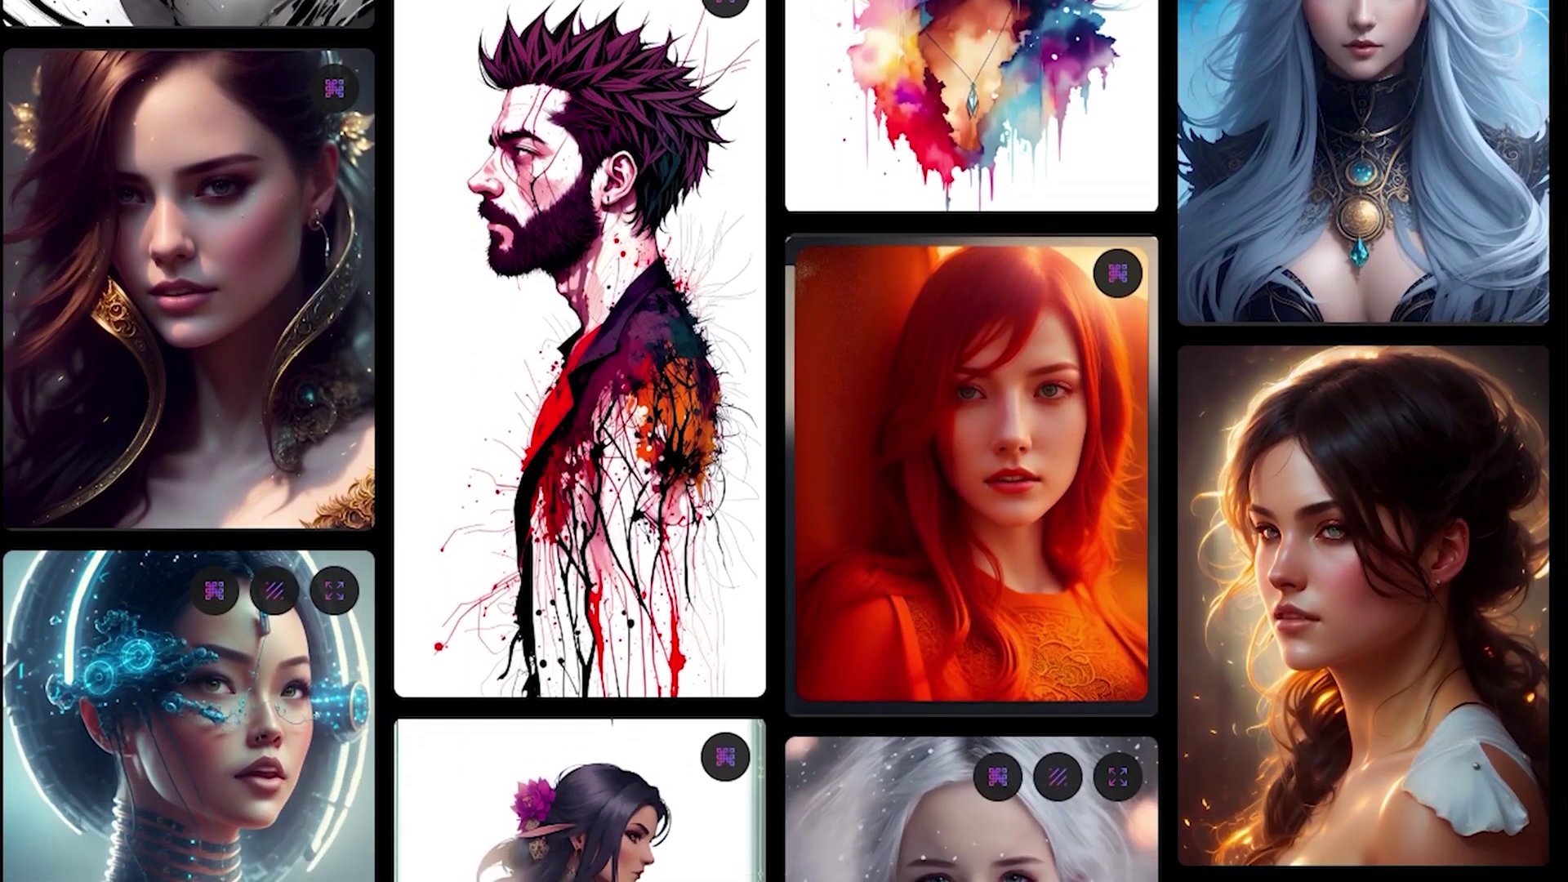
scroll(784, 441, "down", 5)
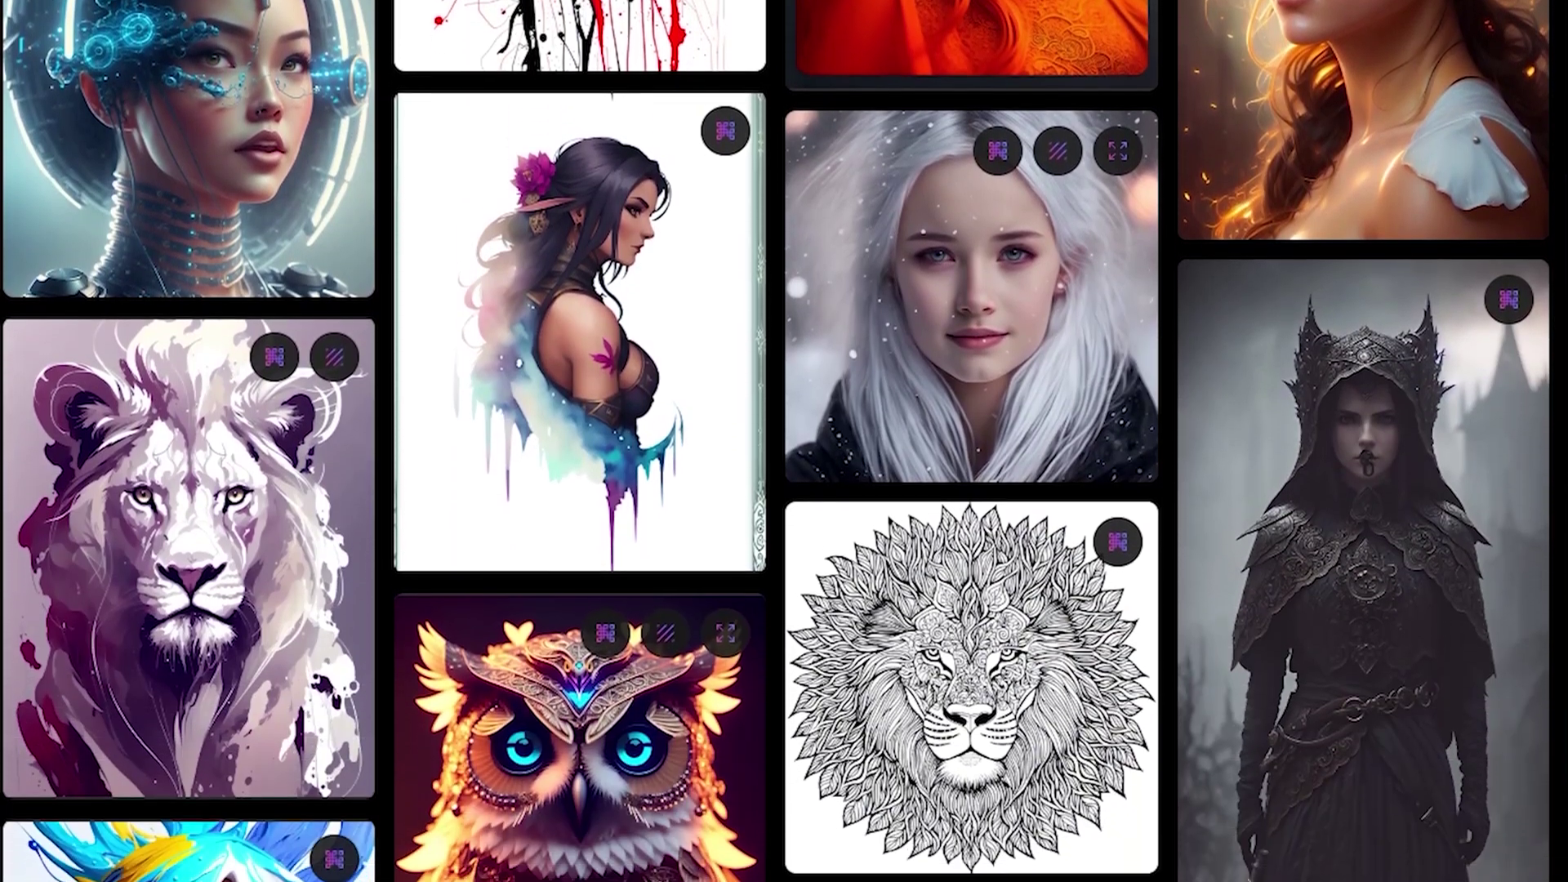
scroll(784, 441, "down", 5)
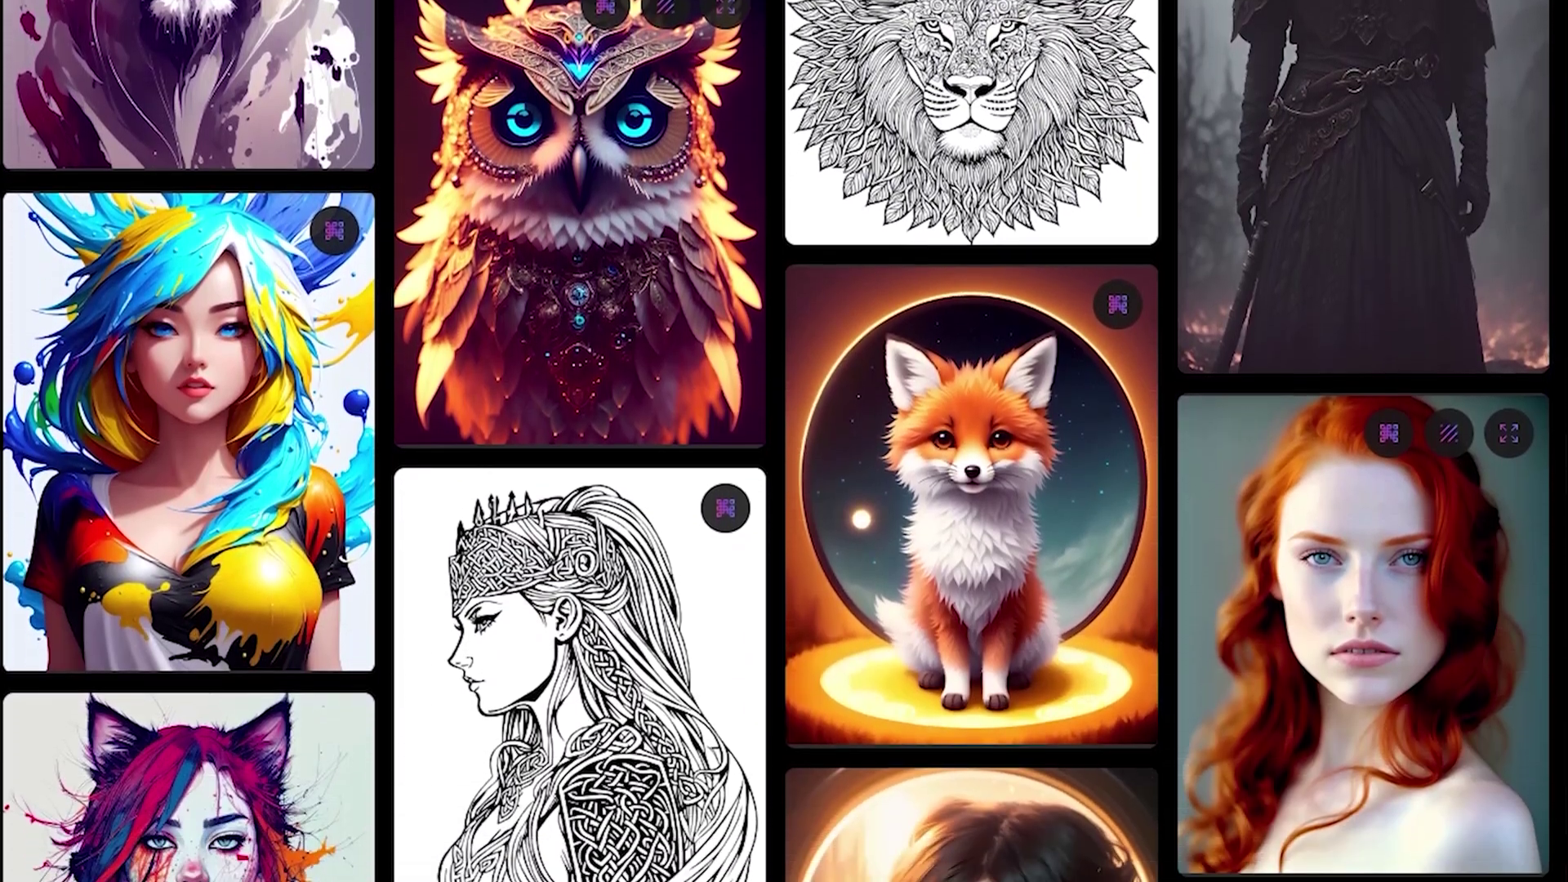
scroll(784, 441, "down", 5)
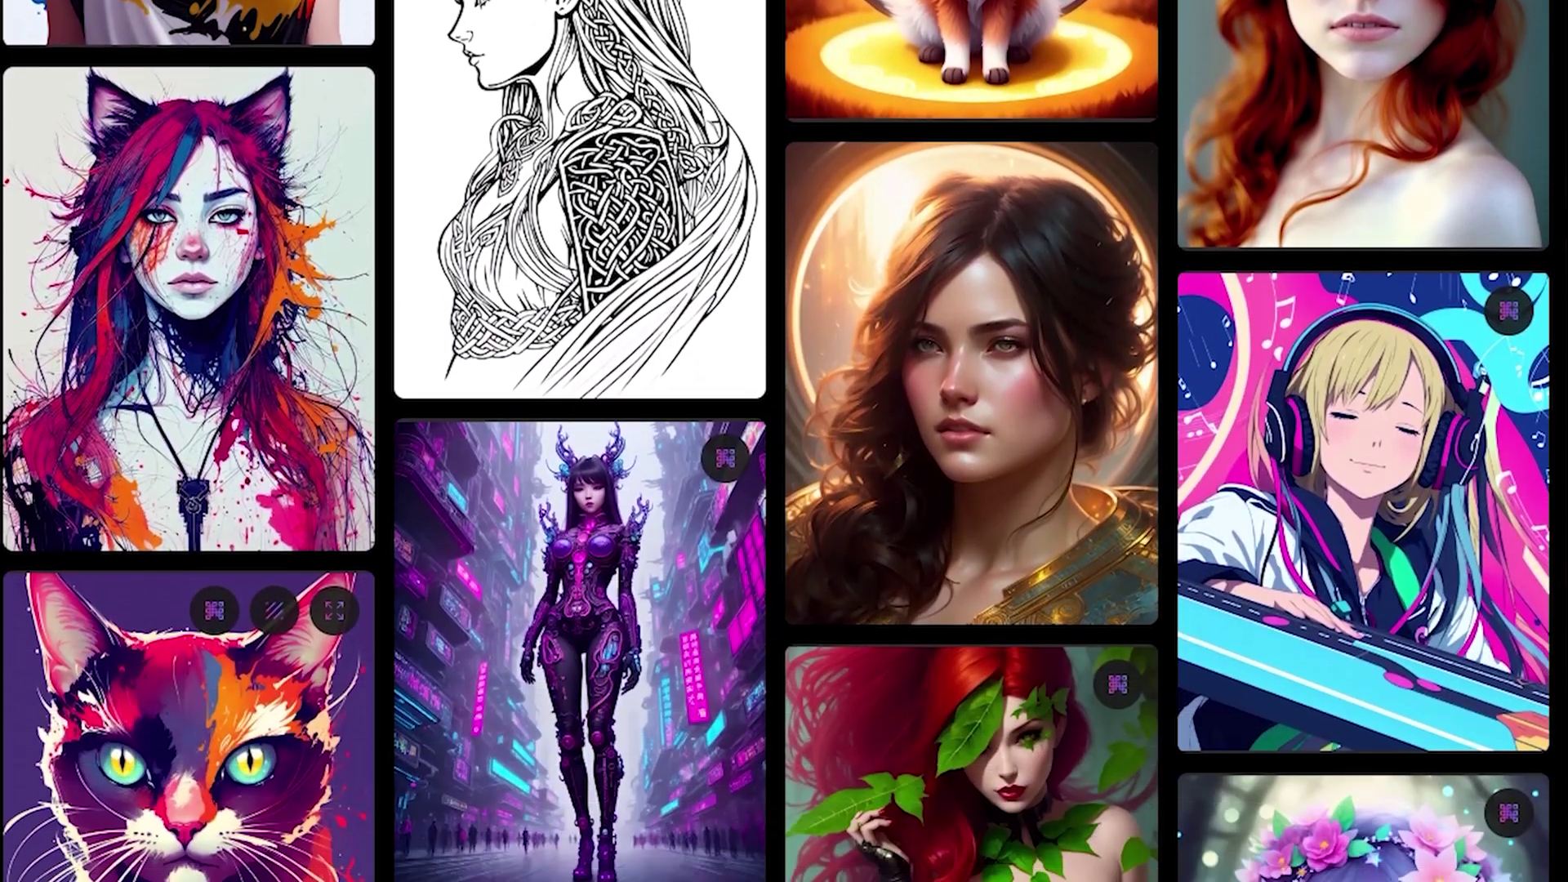
scroll(784, 441, "down", 3)
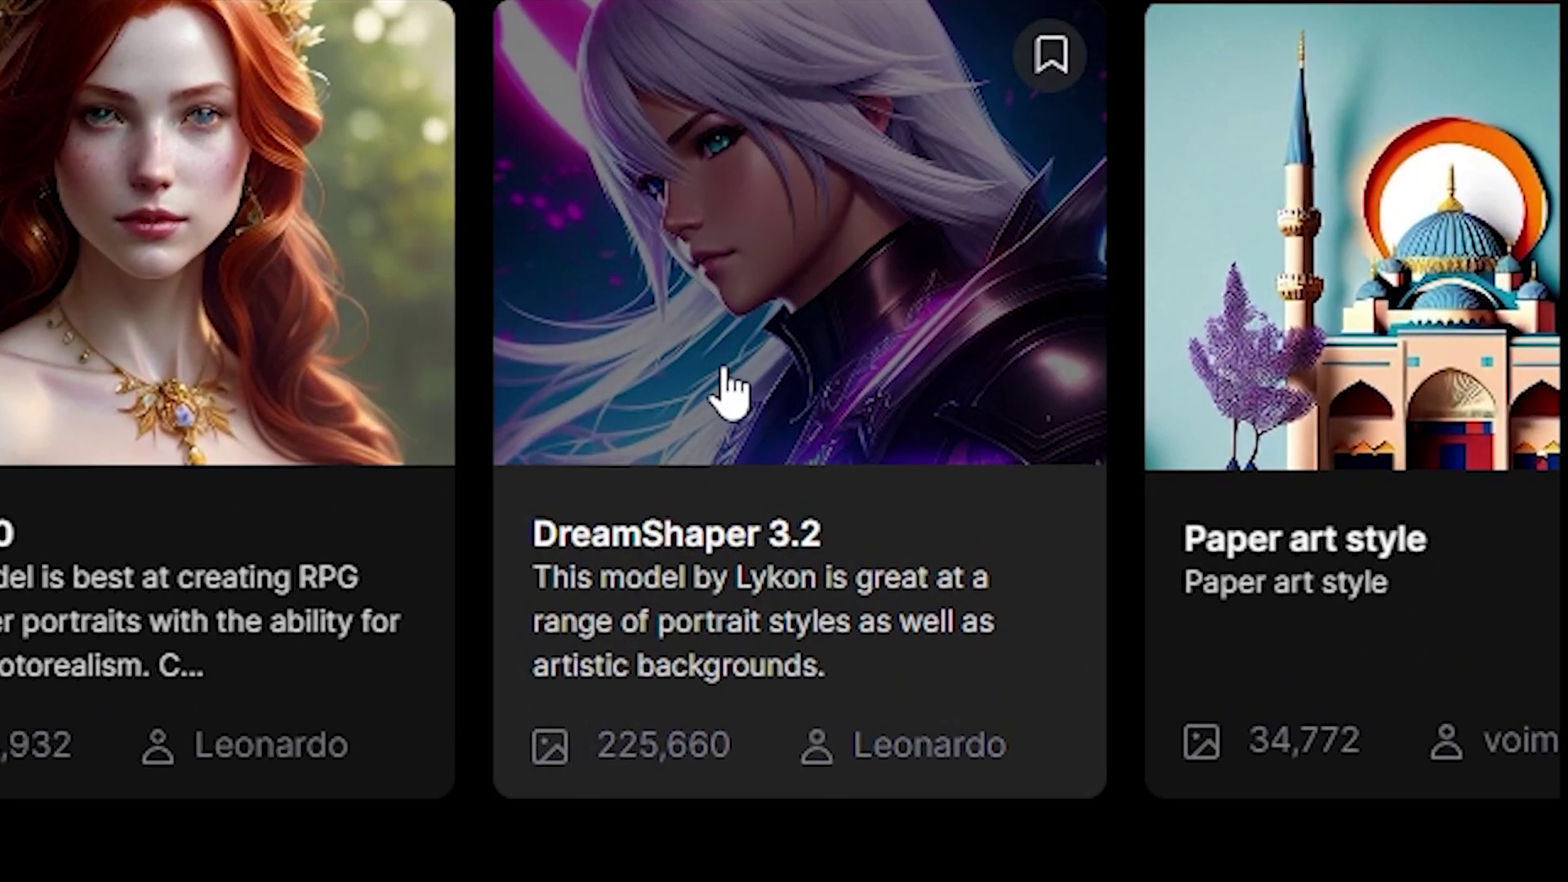
Open the DreamShaper 3.2 model details and start generating with that model
left_click(764, 372)
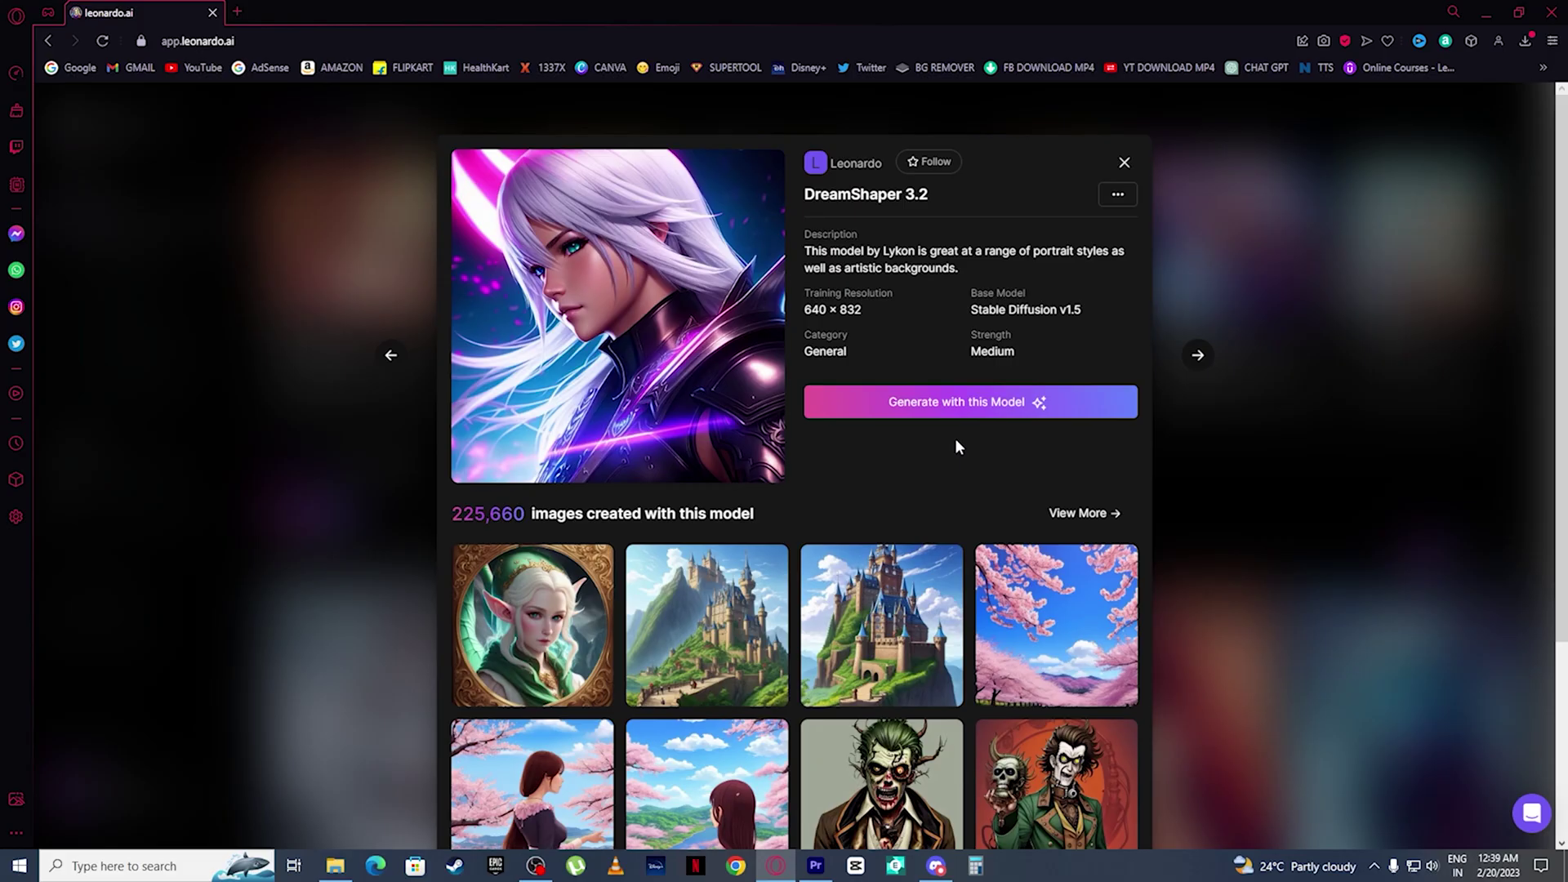
scroll(956, 441, "down", 4)
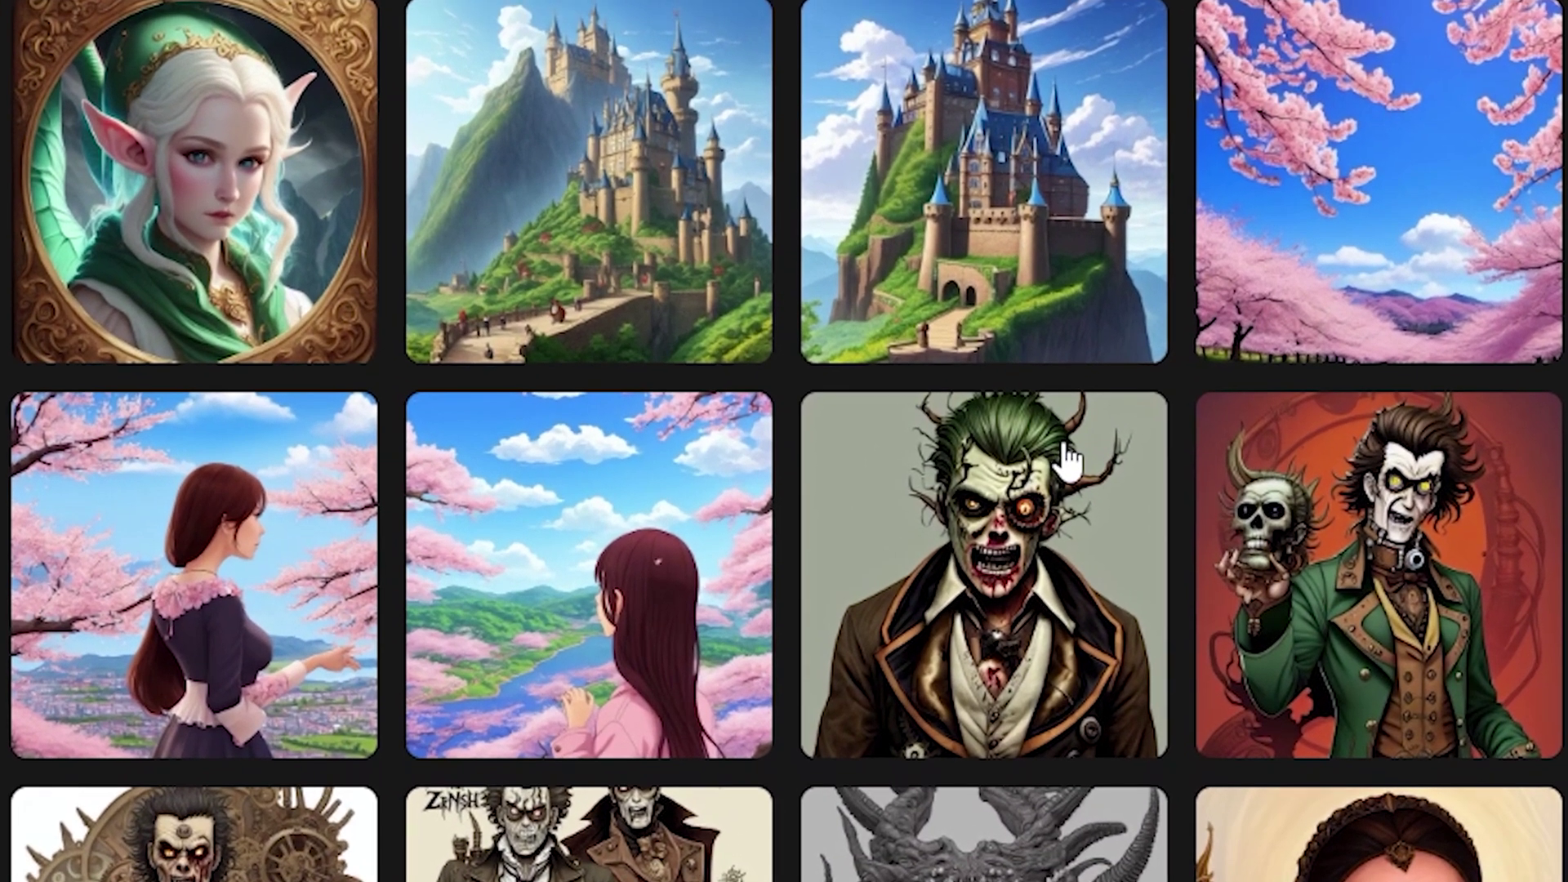
scroll(1426, 718, "up", 5)
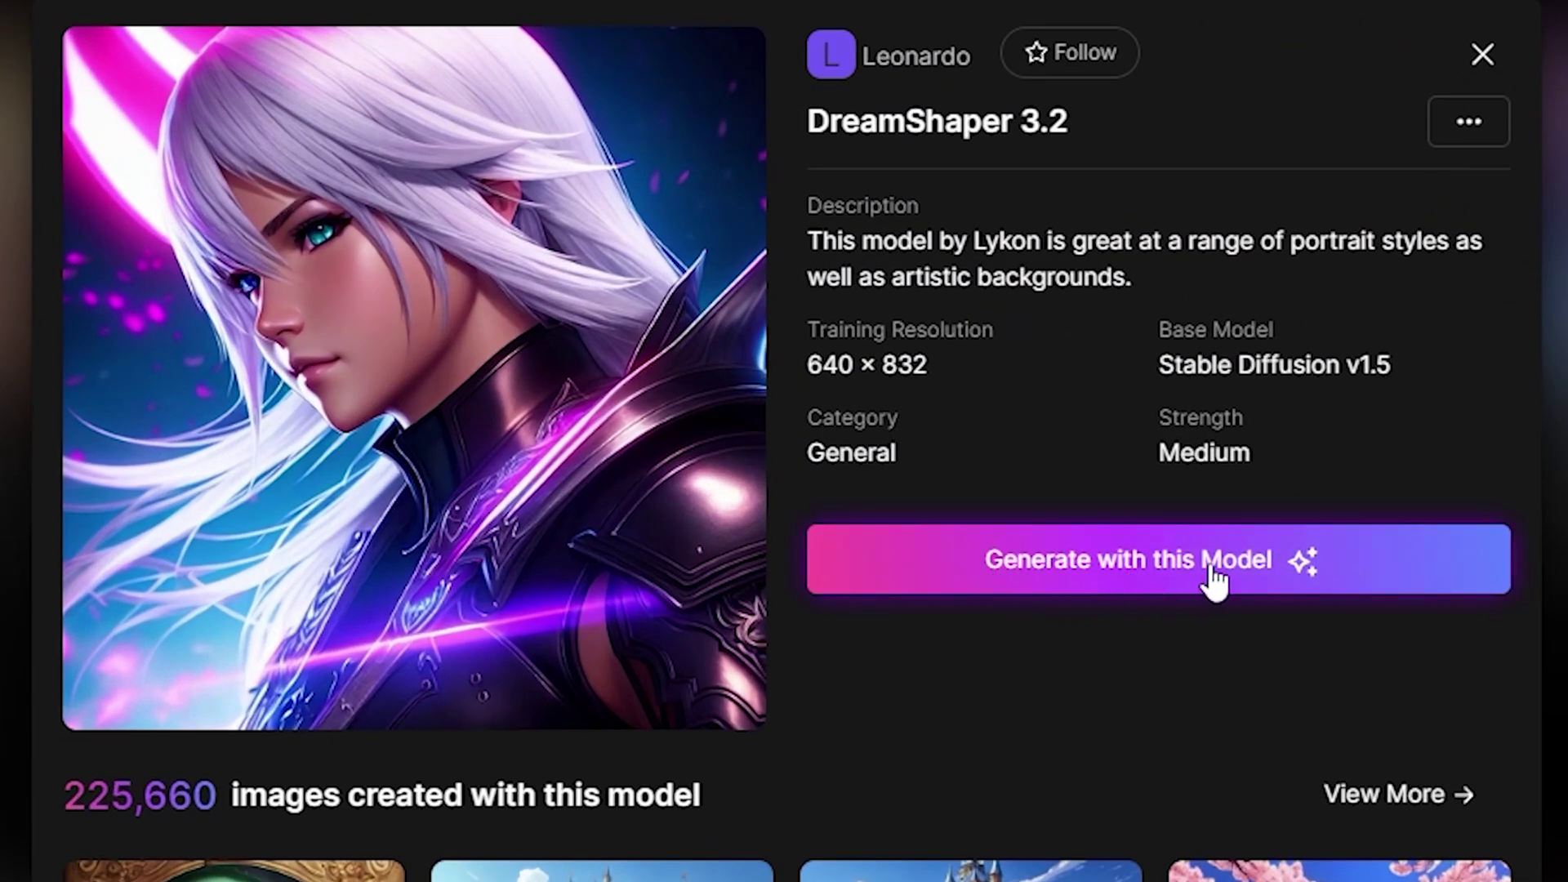
left_click(1237, 563)
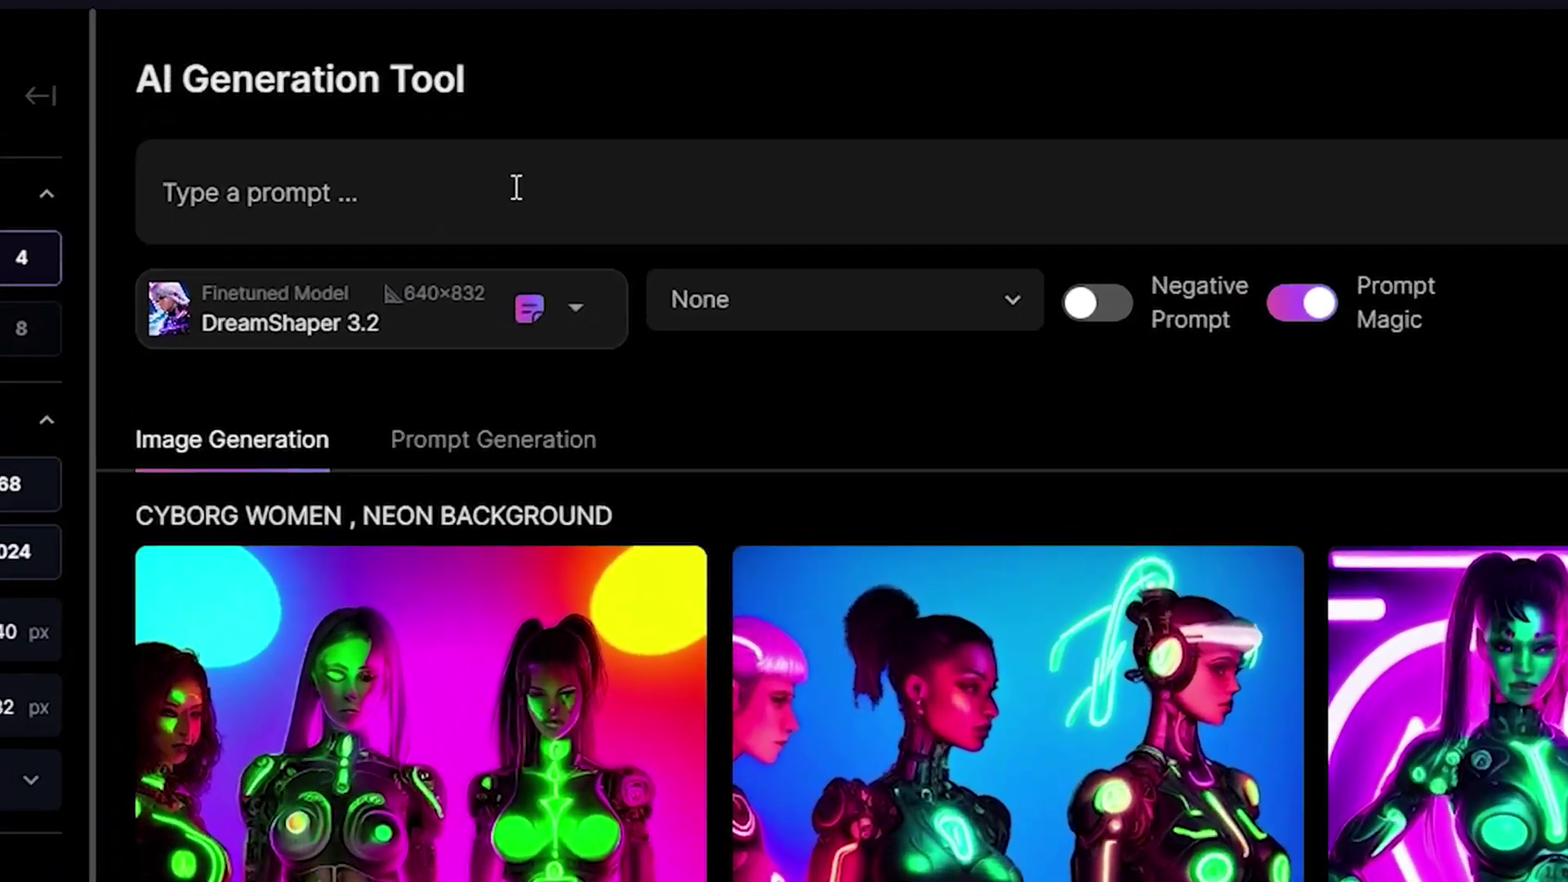
Generate images from 'cyborg Women , Cyberpunk city at night' and enlarge the third result
type("cyborg Women , Cy")
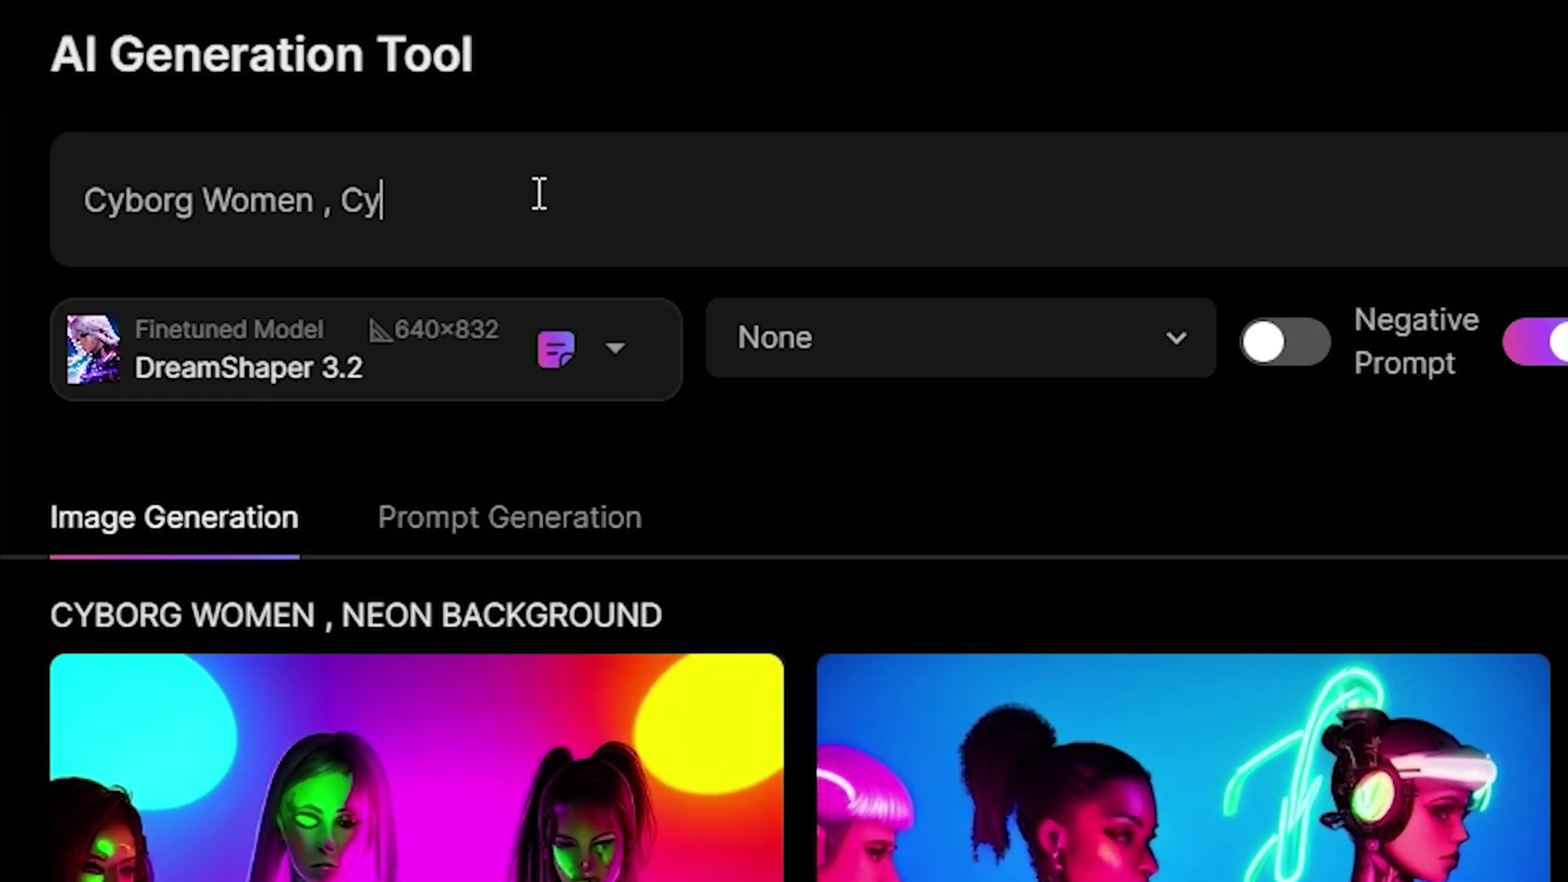
type("berpunk city at night")
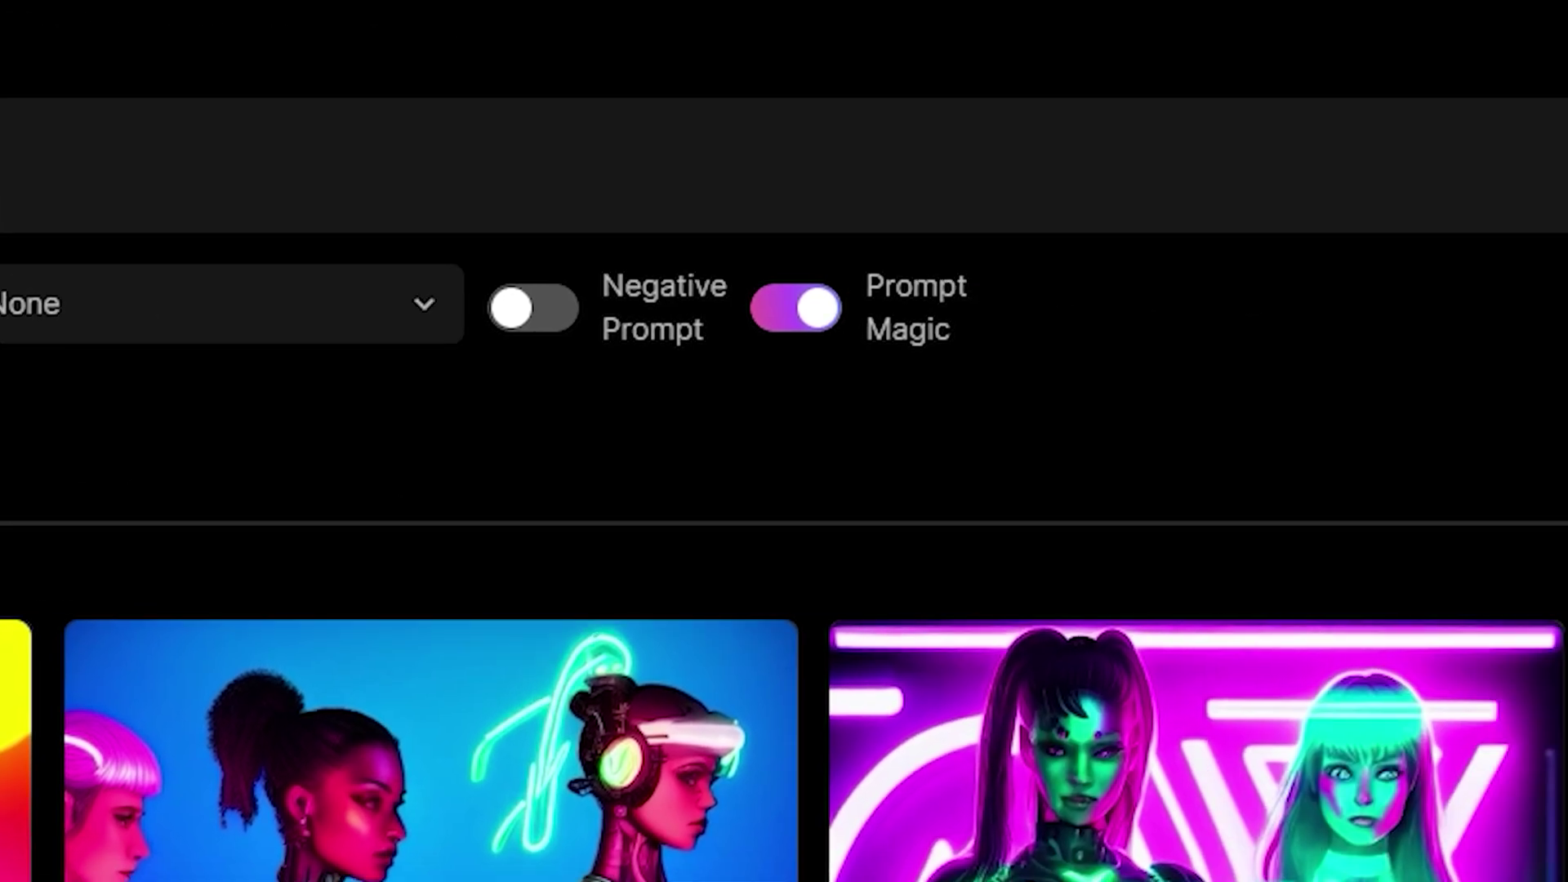
left_click(1266, 268)
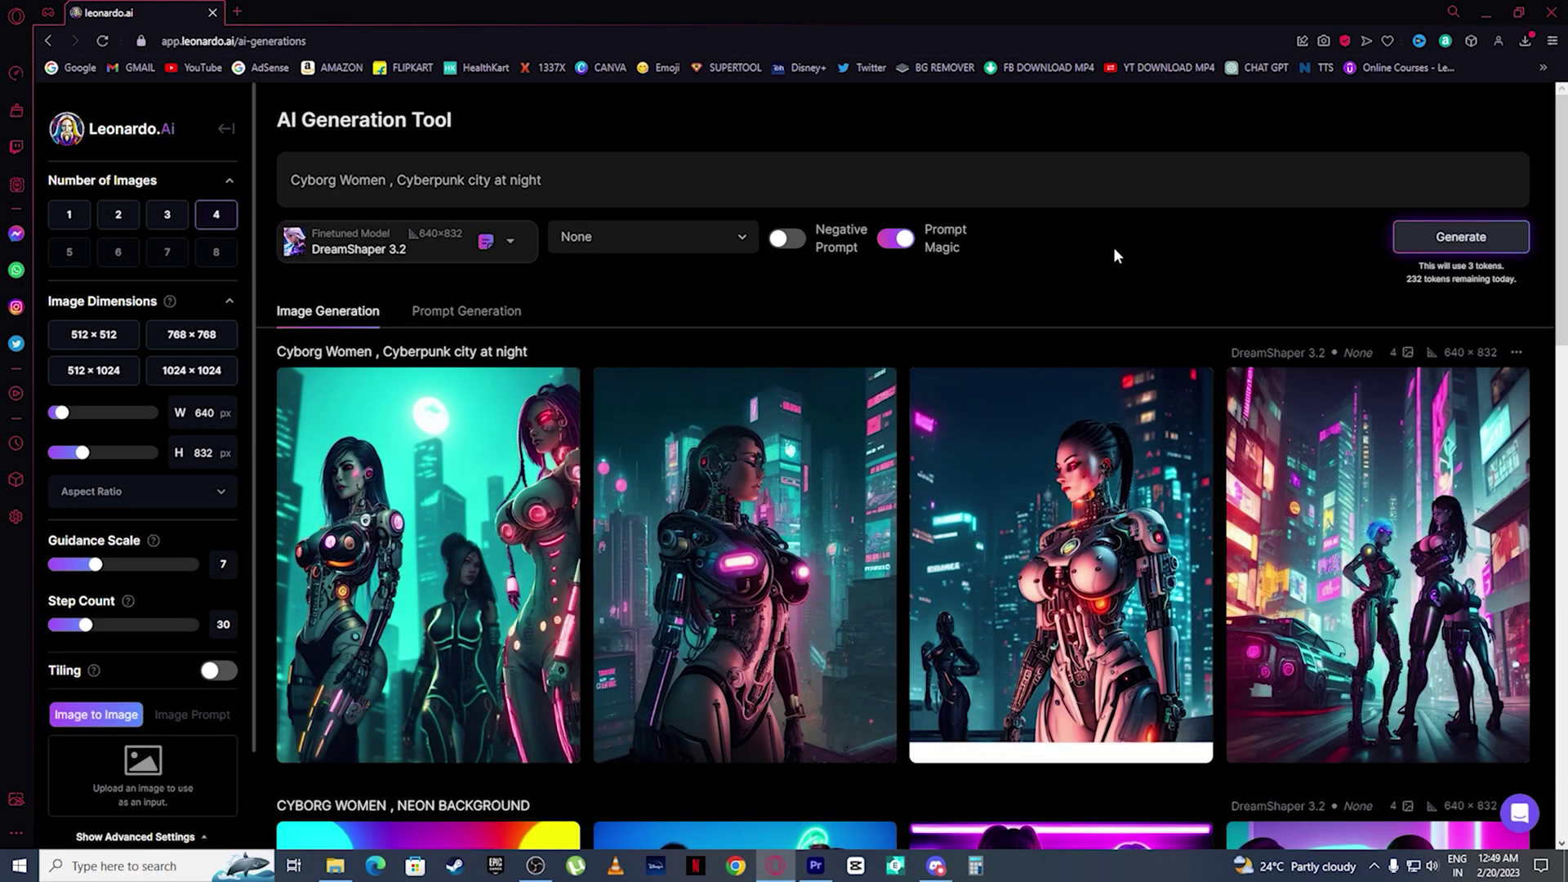
left_click(1062, 563)
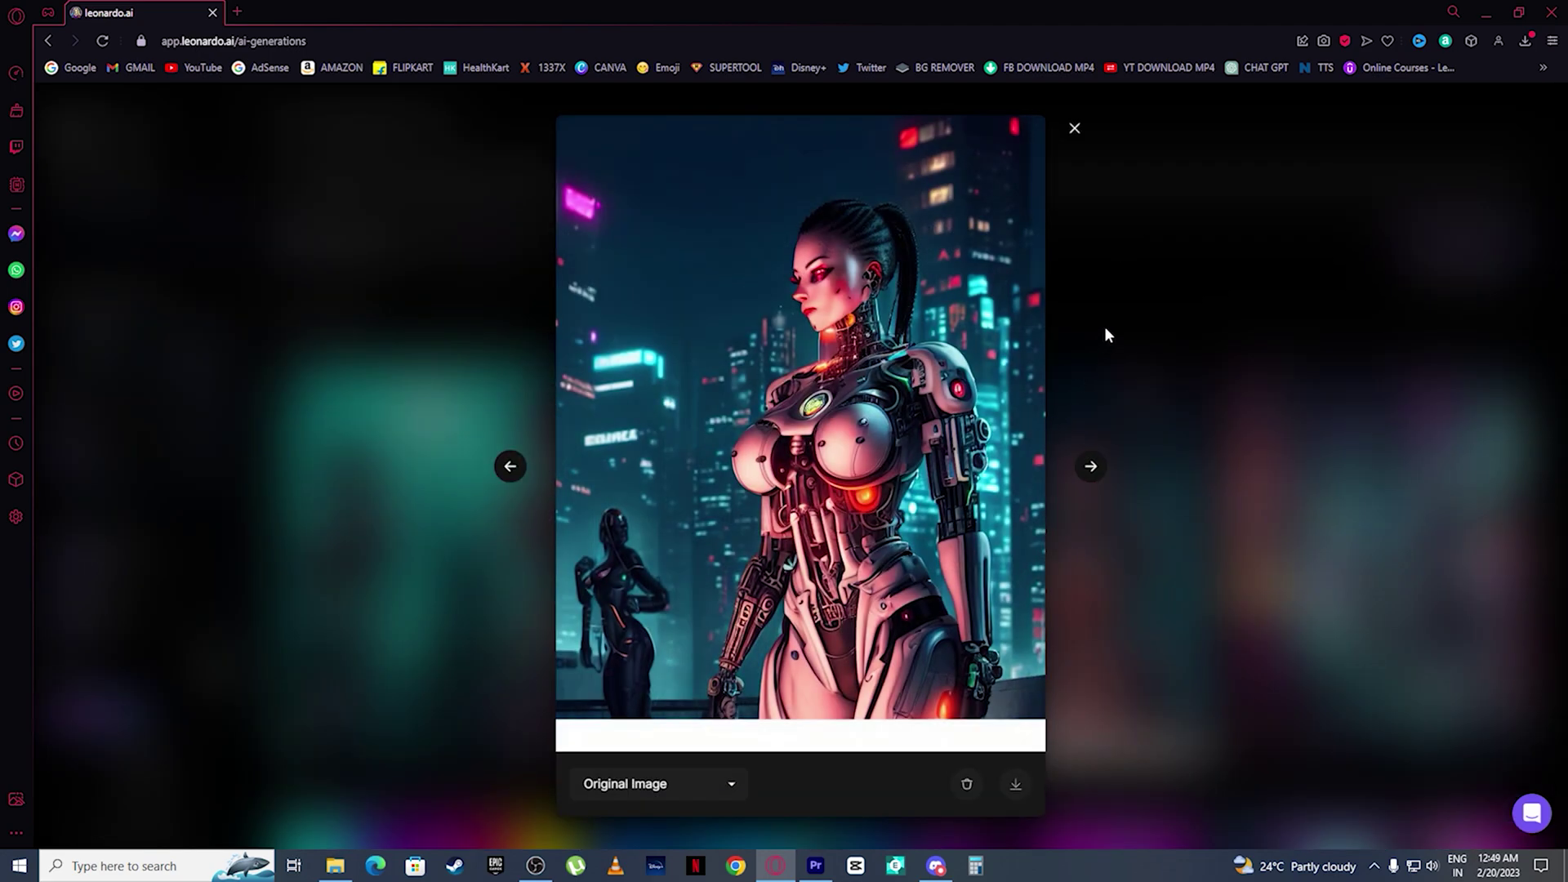